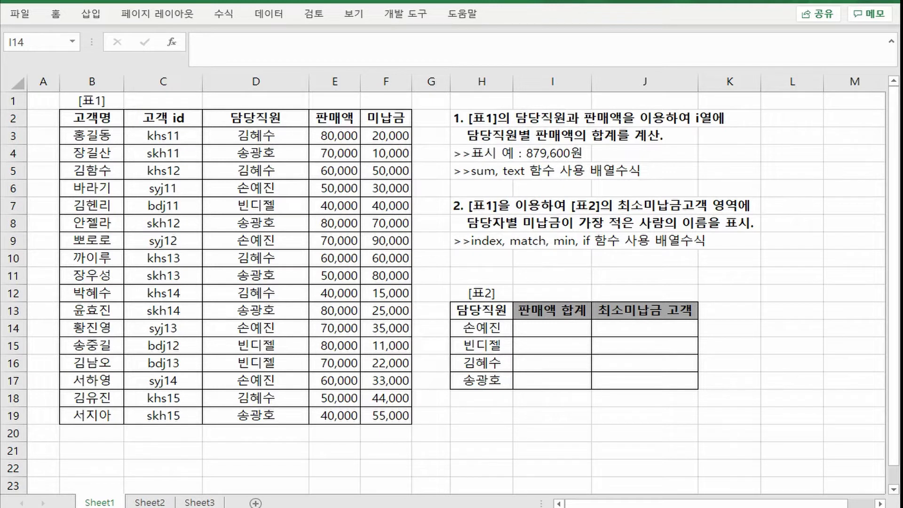
Switch to the 공식 Notepad file and duplicate the =text( 출력값, "표시형식") template onto line 4.
key(alt+Tab)
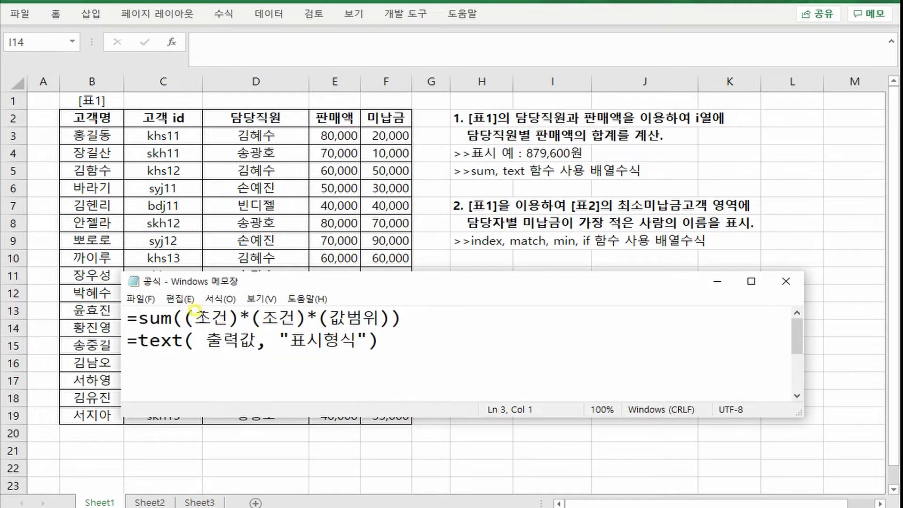
drag(190, 316, 363, 319)
click(306, 318)
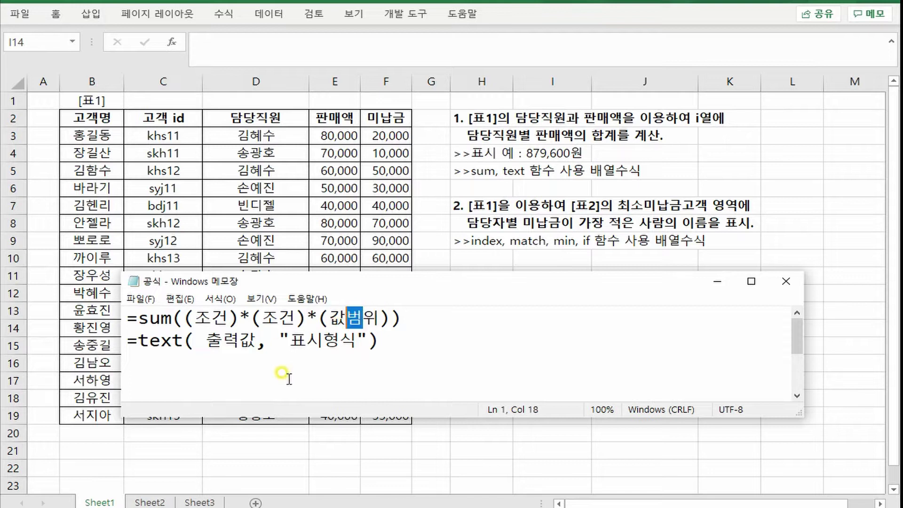
drag(209, 340, 342, 335)
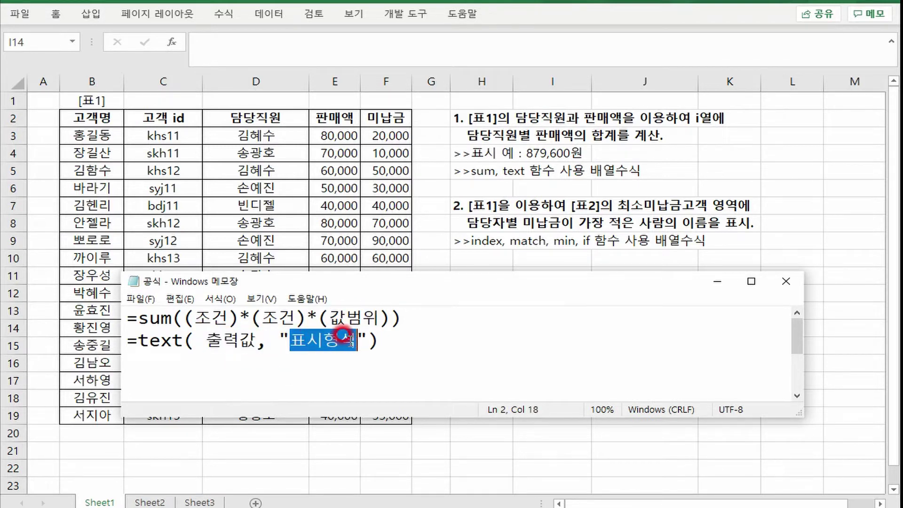
drag(256, 337, 206, 339)
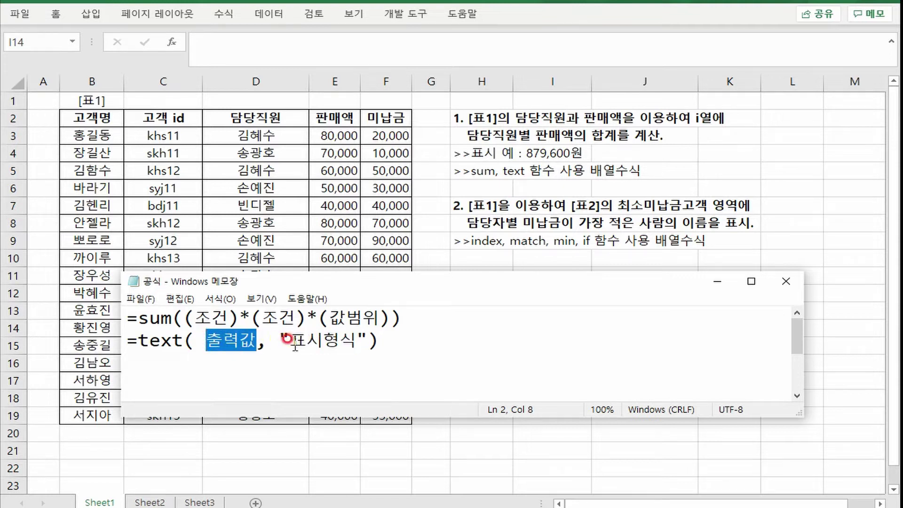
drag(288, 340, 359, 343)
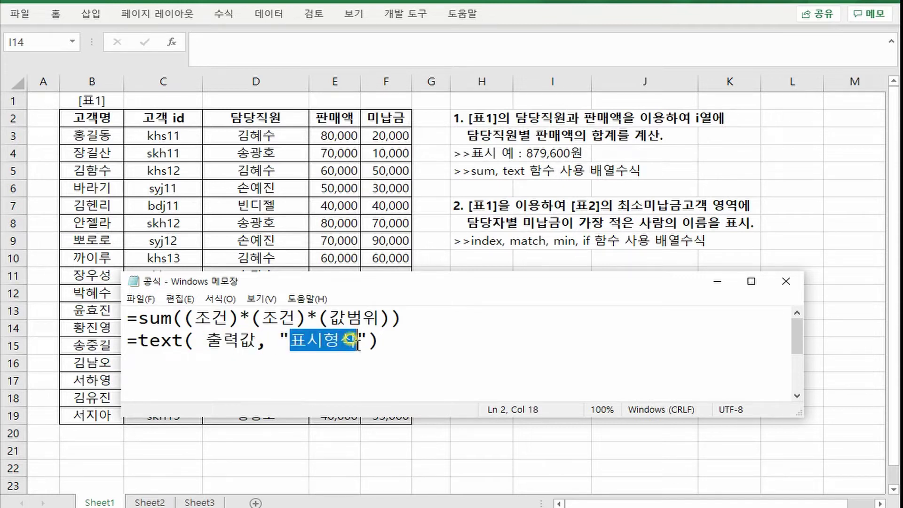
drag(403, 347, 117, 332)
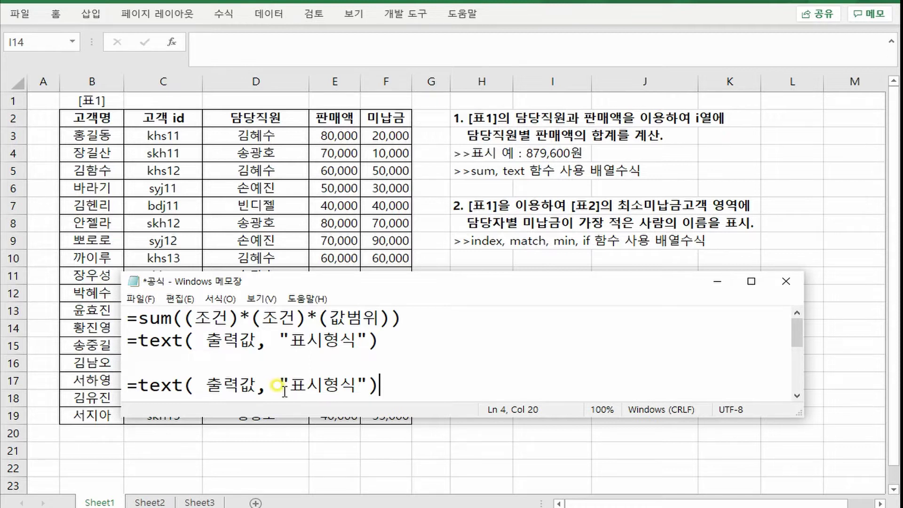
Replace 출력값 in the line 4 text formula with a copy of sum((조건)*(조건)*(값범위)) from line 1.
drag(137, 318, 406, 315)
key(ctrl+c)
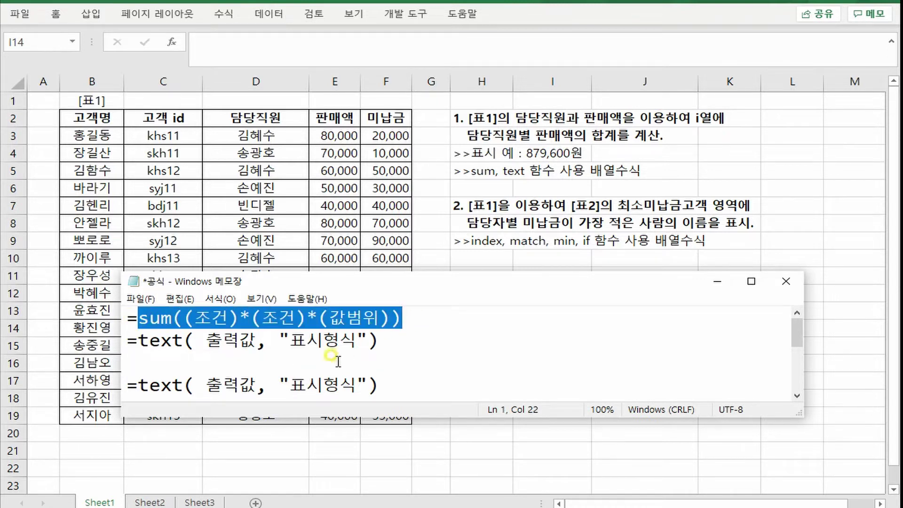
drag(207, 386, 257, 385)
key(ctrl+v)
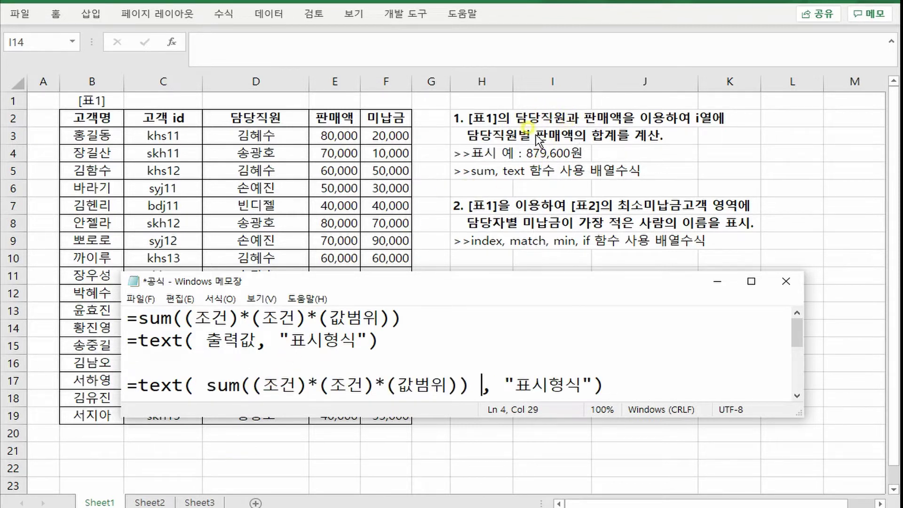
Remove the second condition *(조건) from the sum nested in the line 4 formula.
mouse_move(301, 384)
mouse_down()
mouse_move(374, 380)
mouse_move(311, 388)
mouse_up()
click(360, 378)
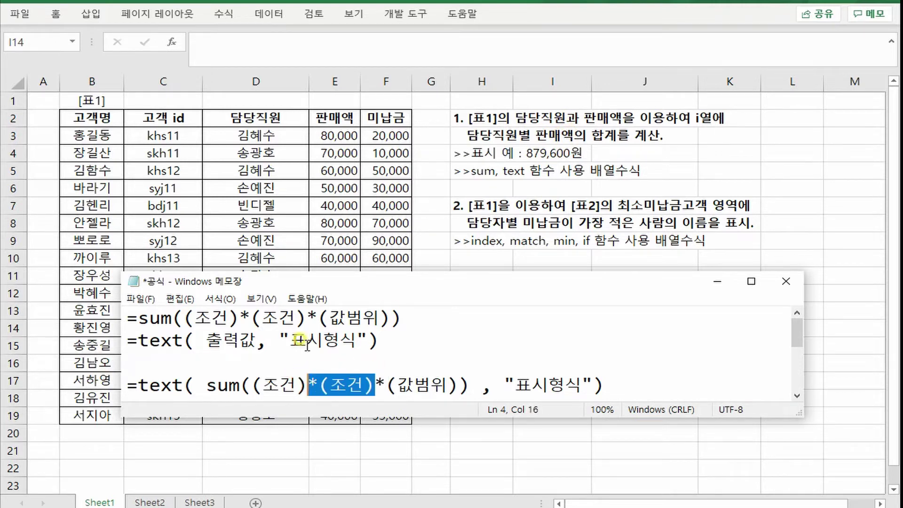
click(225, 319)
click(278, 317)
click(345, 317)
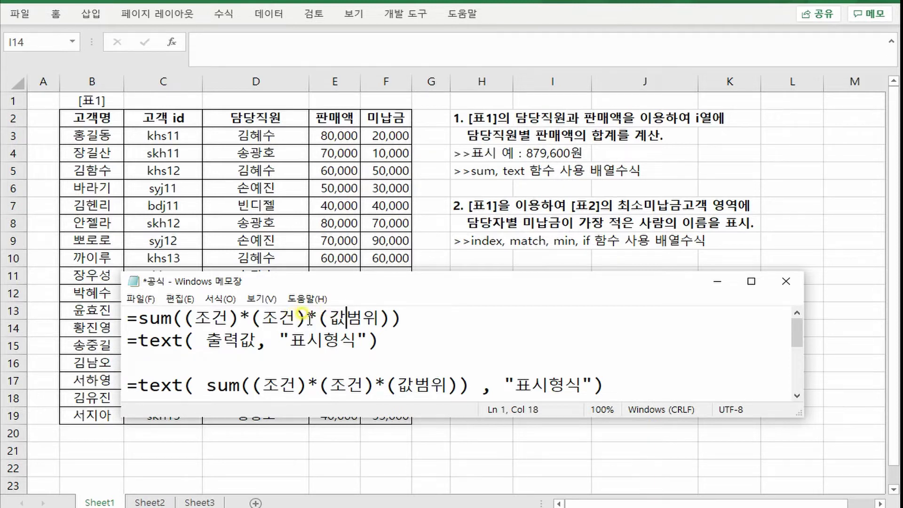
drag(300, 303, 235, 308)
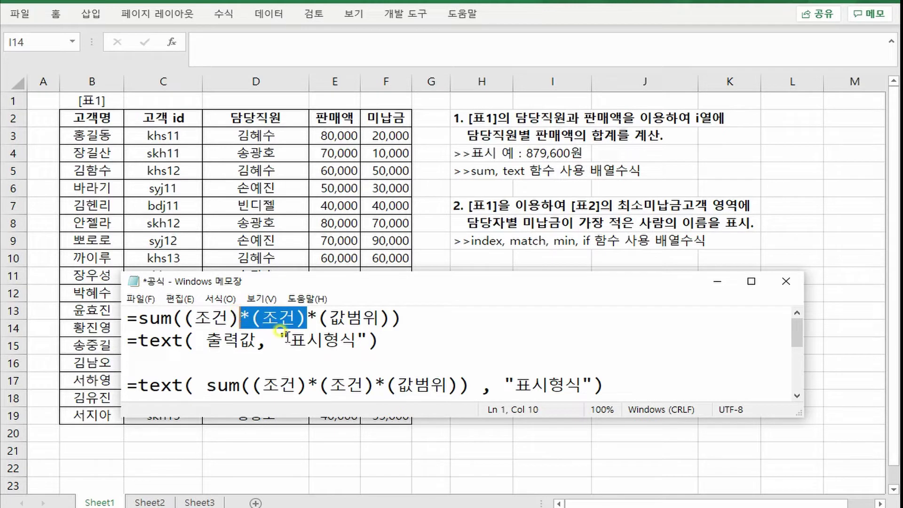
drag(320, 385, 368, 380)
key(Delete)
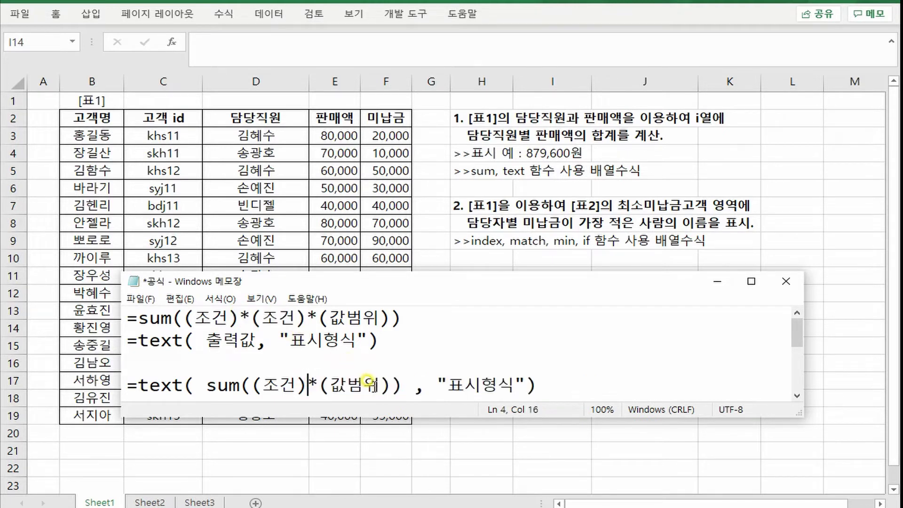
Replace the 표시형식 placeholder in the line 4 formula with the format code #,##0원.
drag(589, 396, 110, 390)
drag(447, 385, 507, 386)
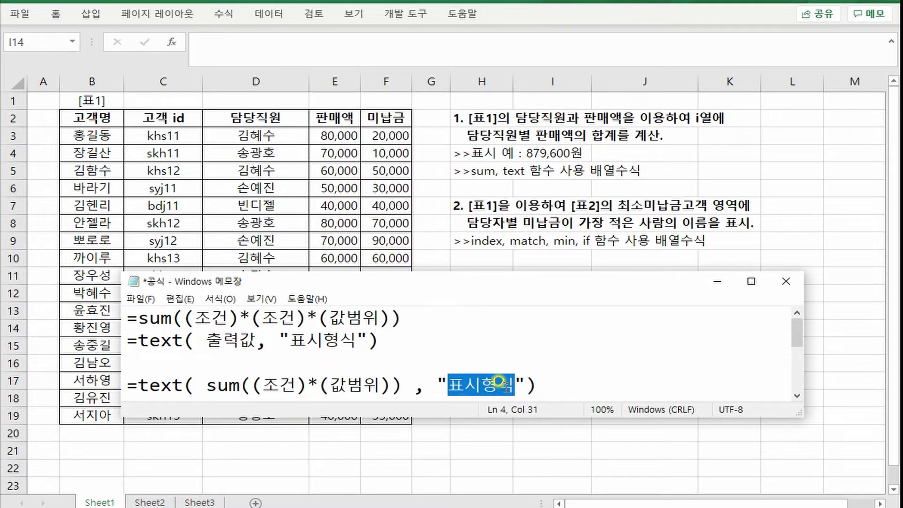
key(Delete)
text(#,##)
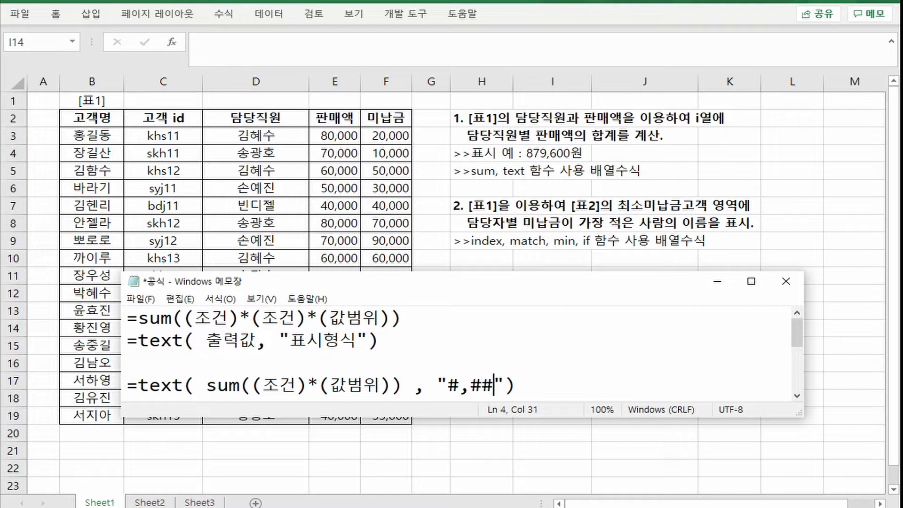
text(0ㅇ)
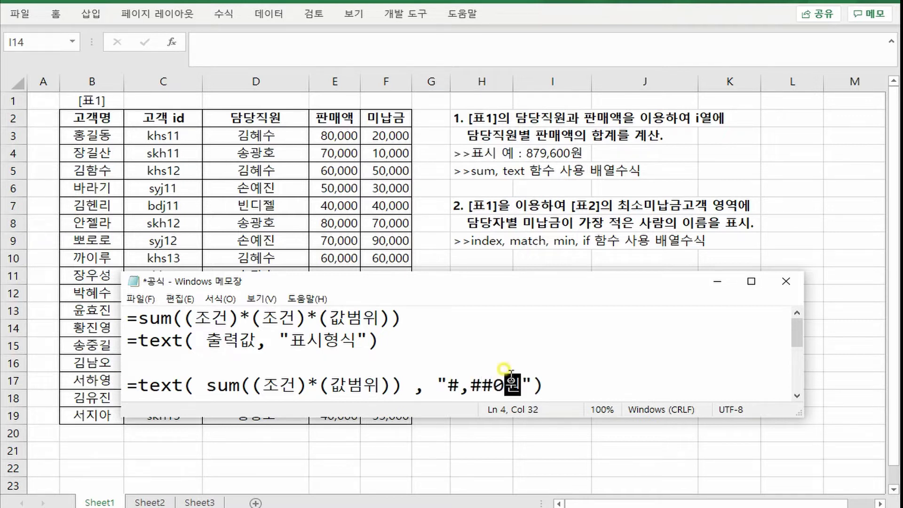
Try the format code with a space before 원, and with # in place of its 0.
key(Left)
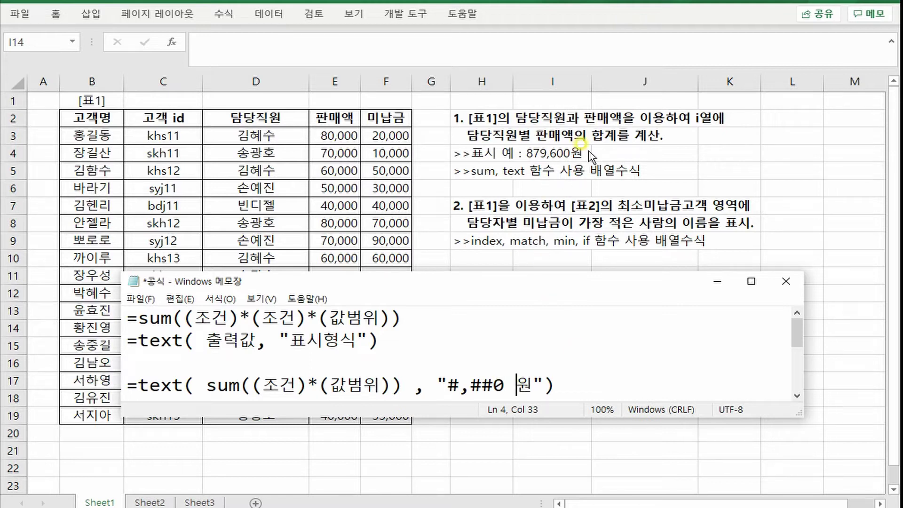
key(BackSpace)
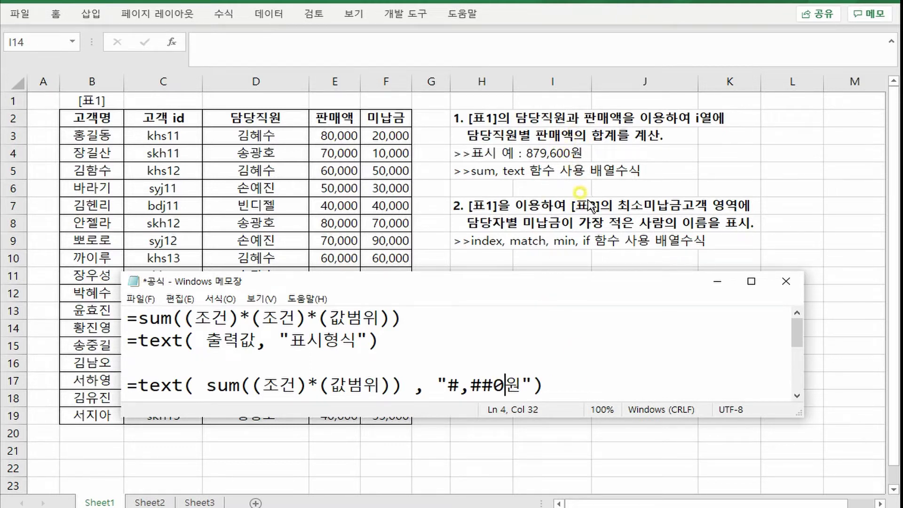
click(492, 376)
drag(492, 376, 489, 376)
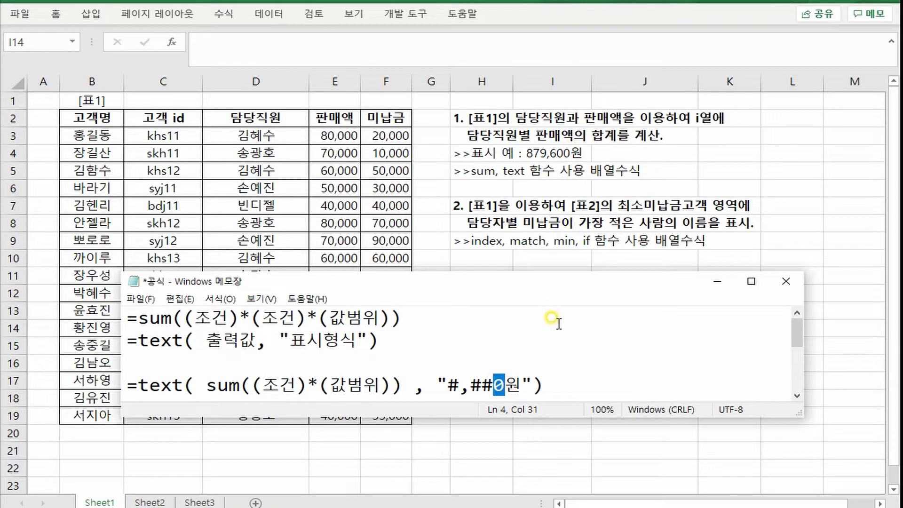
text(#)
Uncover the top of 표2 behind the Notepad window and replace the line 4 조건 placeholder with H14=D3:D19.
drag(254, 386, 286, 382)
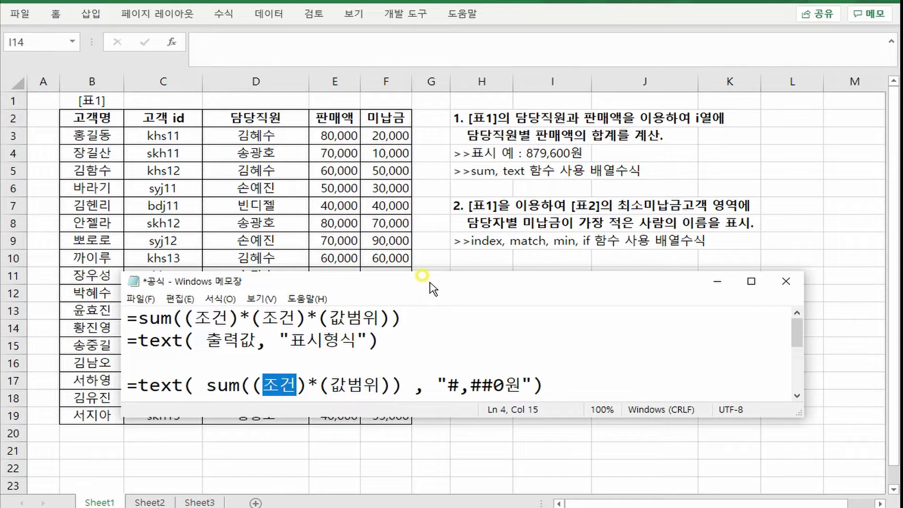
drag(431, 283, 464, 361)
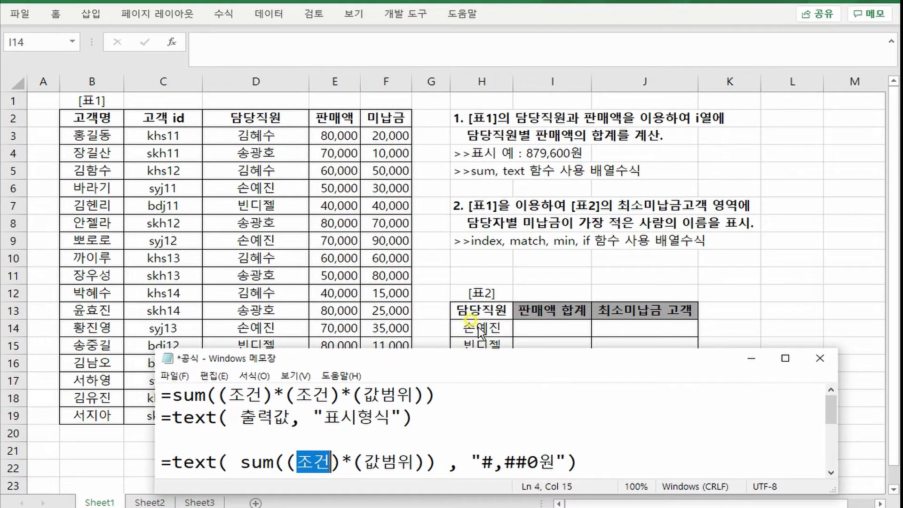
text(H14=)
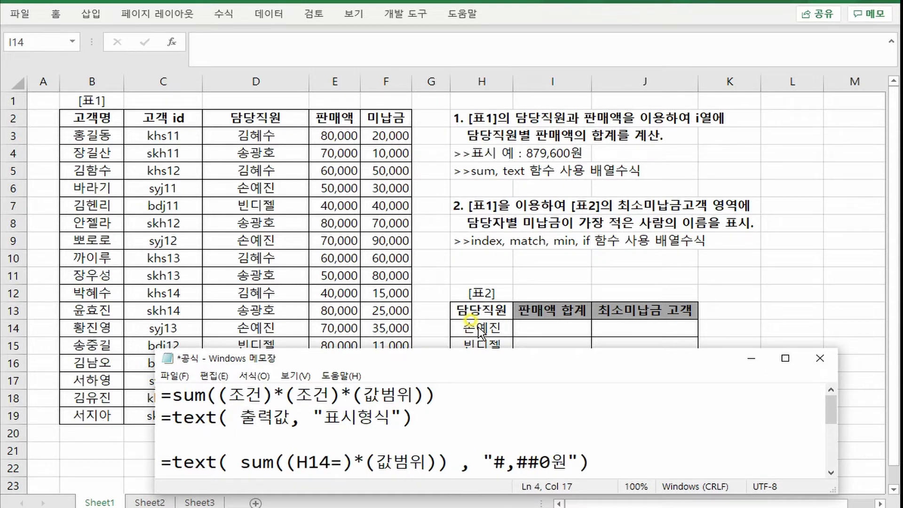
text(D3:D19)
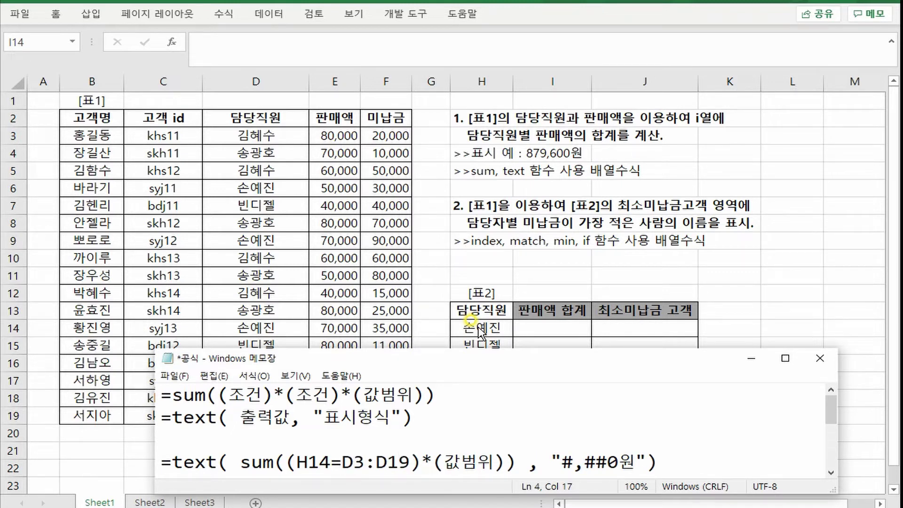
Make the condition range in the line 4 formula absolute as $D$3:$D$19.
text($)
key(Right)
text($D)
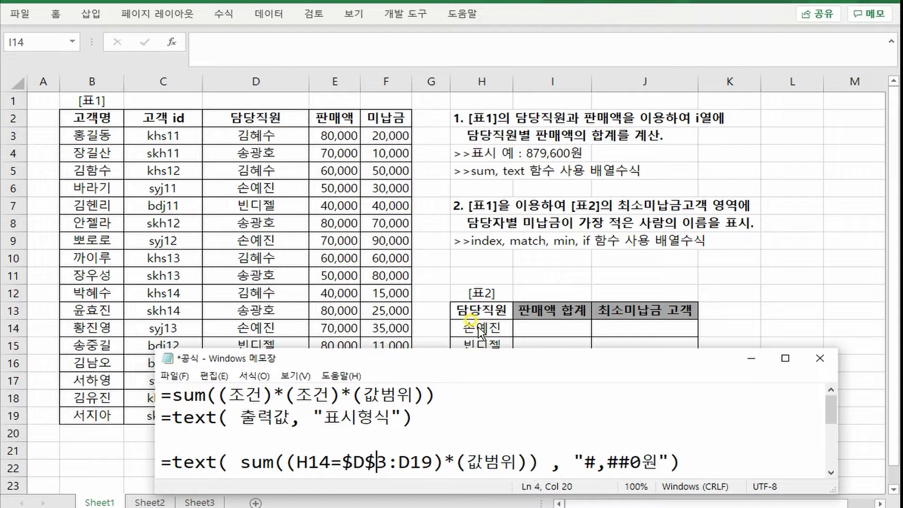
text($)
key(Right)
text($)
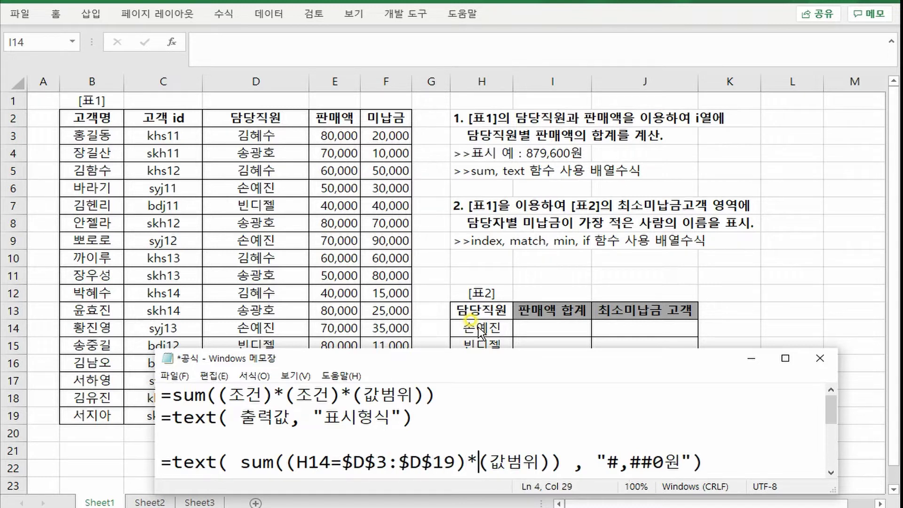
Replace the 값범위 placeholder in the line 4 formula with E3:E19.
key(Right)
key(Delete)
key(Delete)
key(Delete)
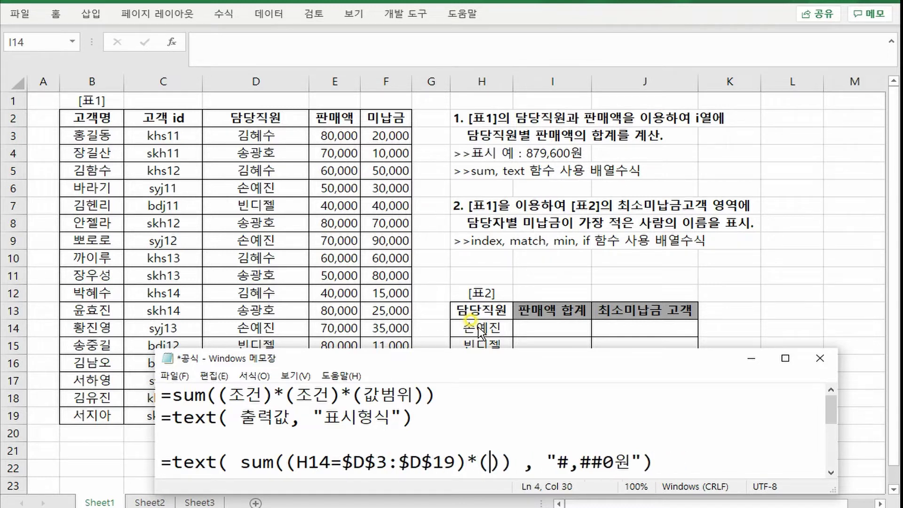
text(E3:)
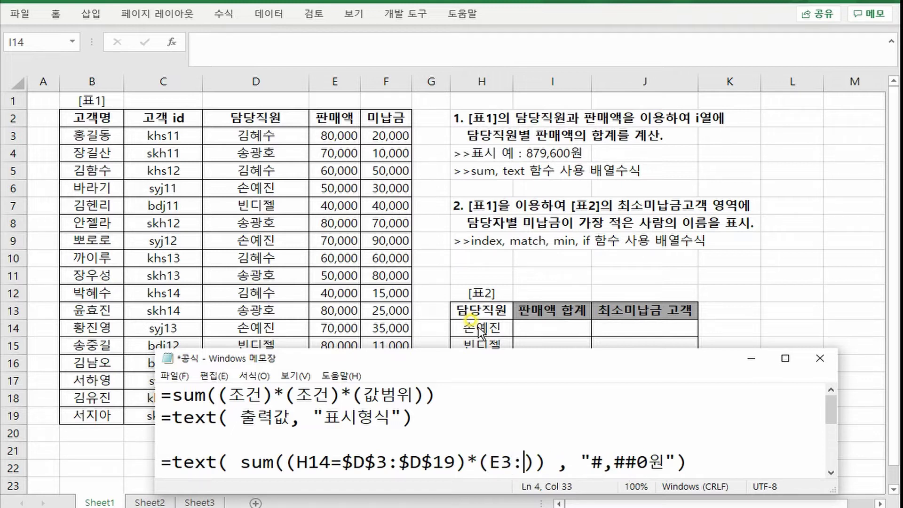
text(E19)
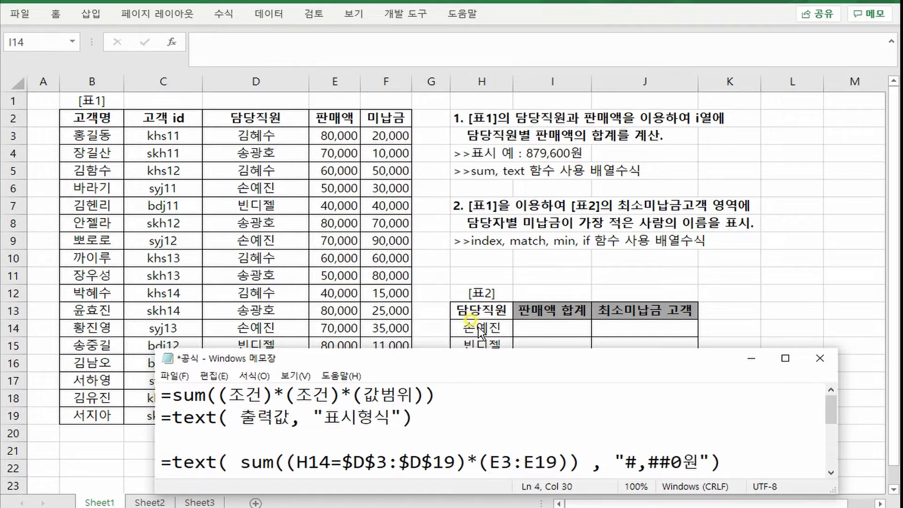
Make the sales amount range in the line 4 formula absolute as $E$3:$E$19.
text($)
key(Right)
text($)
key(Right)
key(Right)
text($)
key(Right)
text($)
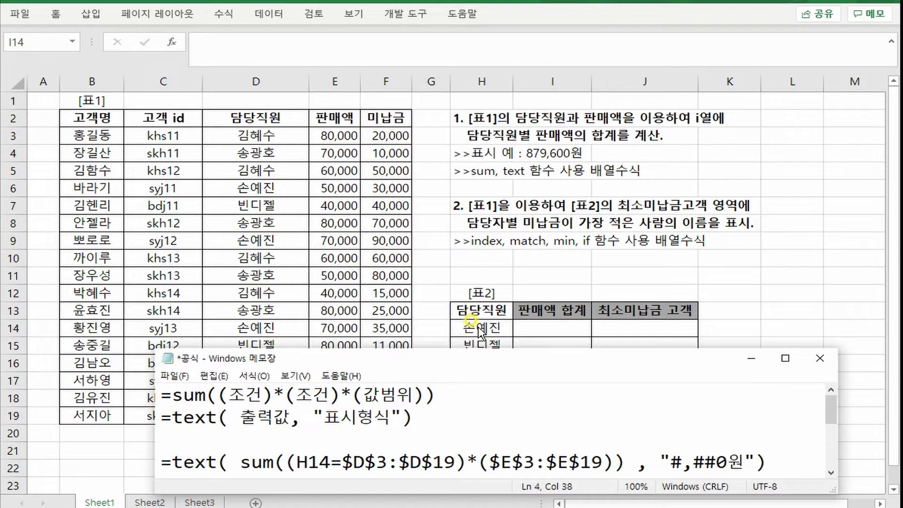
Examine the general sum and text templates on the first two lines against task 1's display example and required functions.
drag(423, 418, 145, 368)
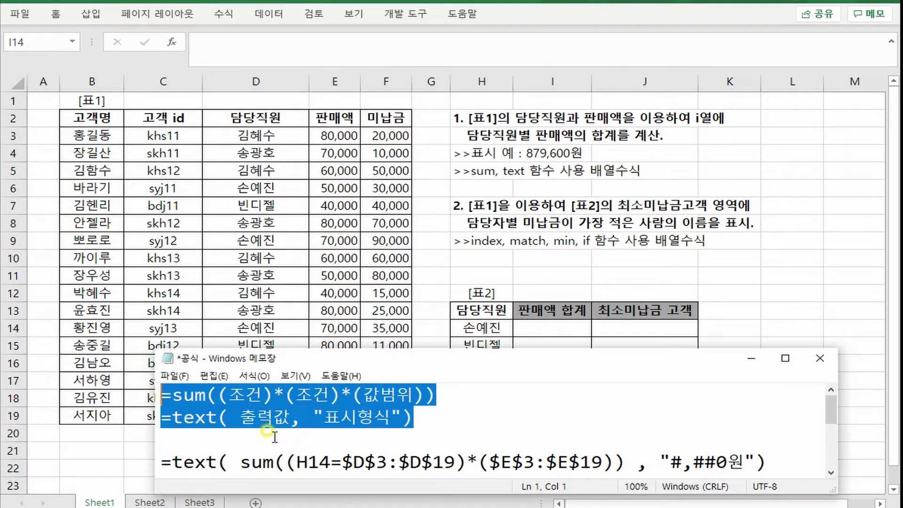
drag(240, 417, 402, 417)
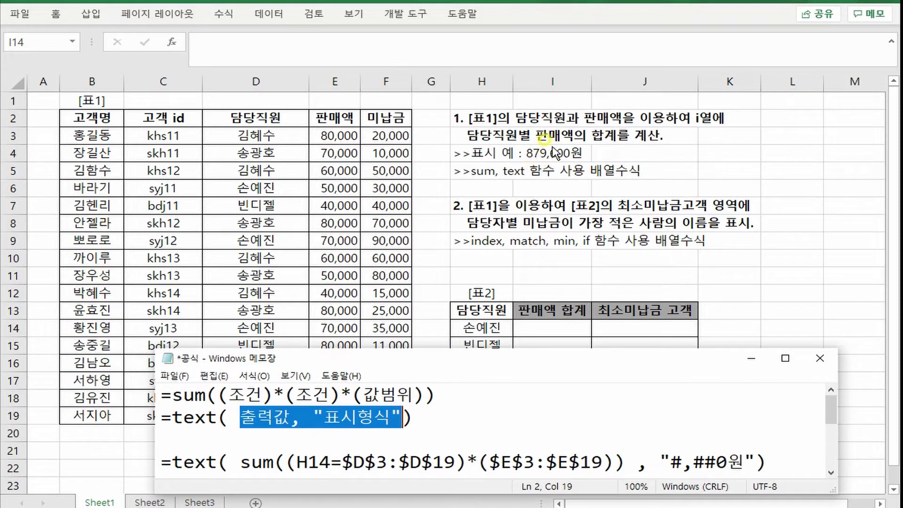
drag(439, 418, 141, 423)
drag(241, 418, 291, 418)
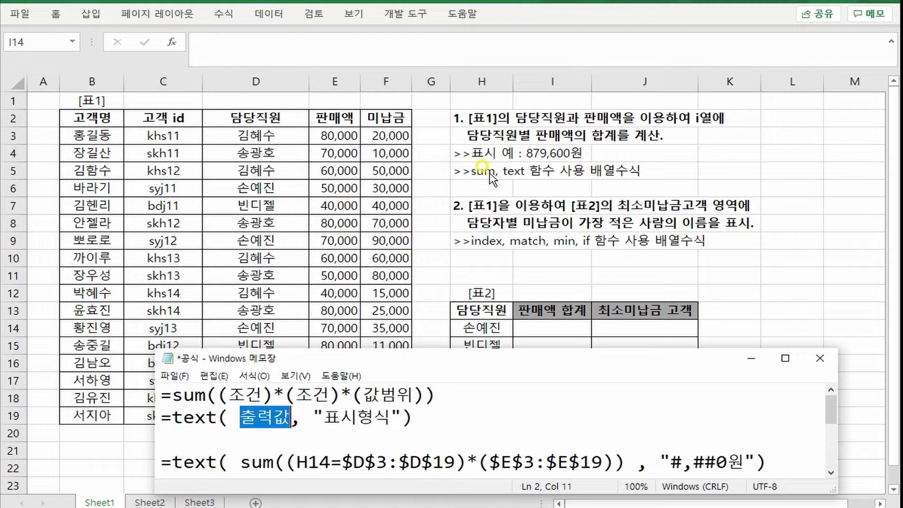
drag(240, 418, 290, 417)
drag(229, 394, 419, 385)
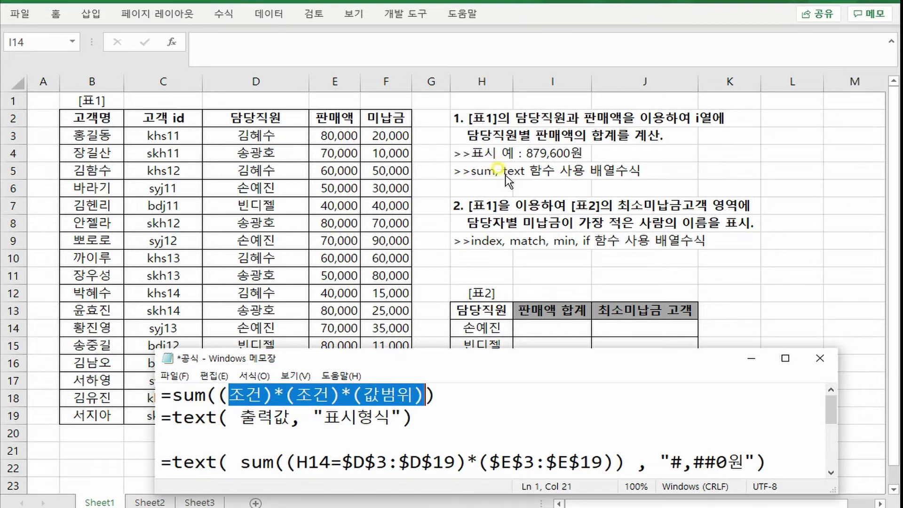
drag(184, 395, 438, 402)
click(437, 399)
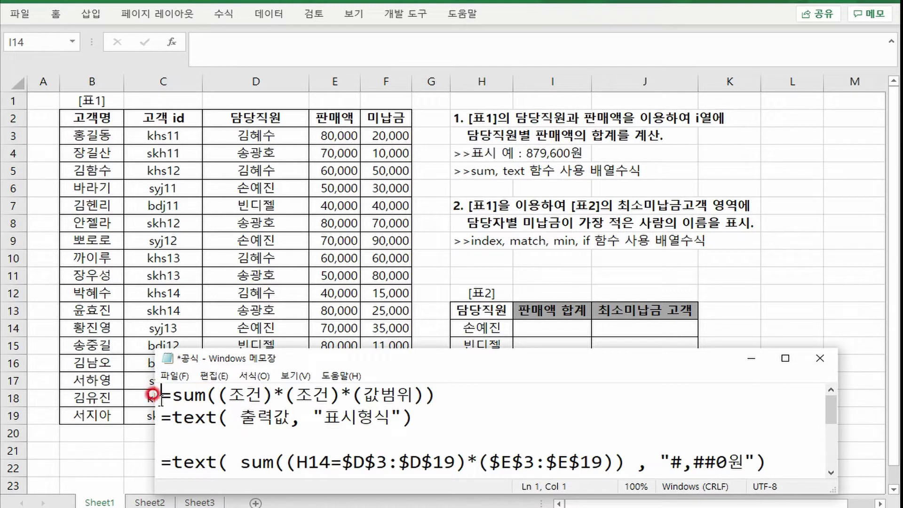
drag(155, 395, 437, 393)
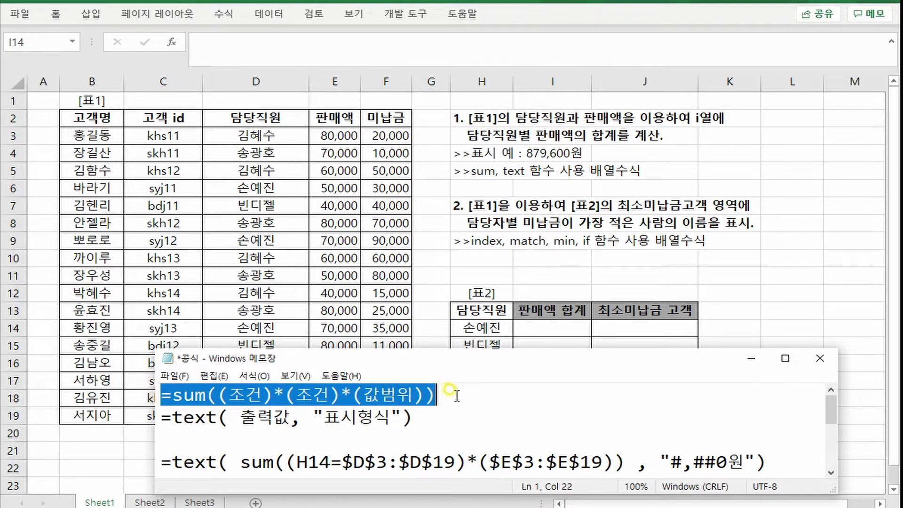
In I14, begin a TEXT formula with a nested SUM whose first condition compares H14 with $D$3:$D$19.
click(544, 324)
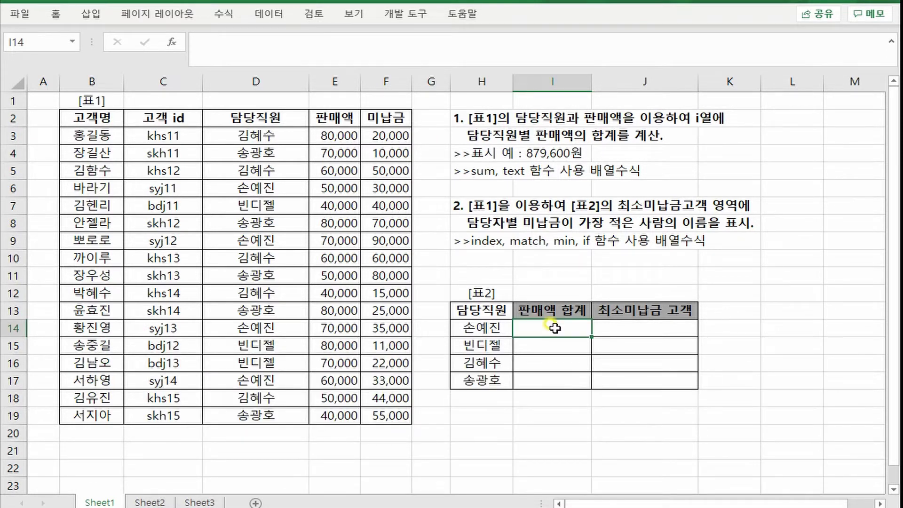
click(406, 50)
text(=te)
key(Tab)
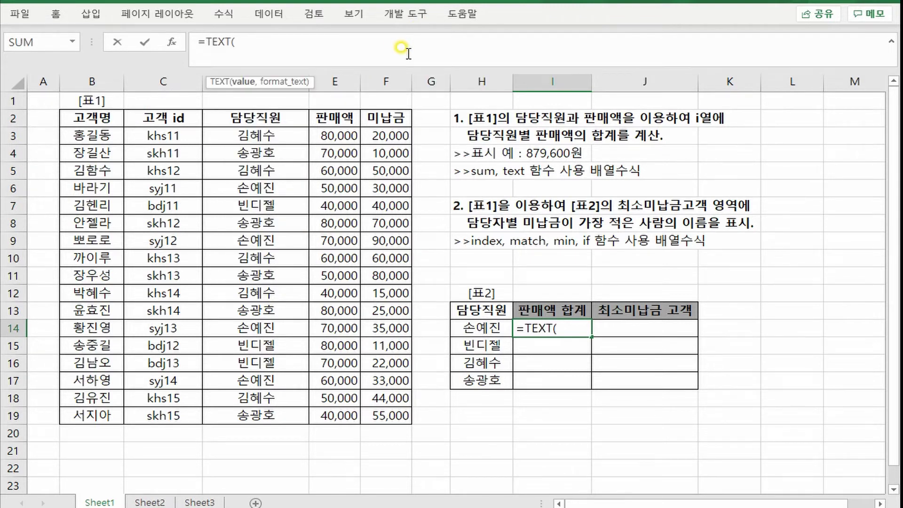
text(sum)
key(Tab)
text(()
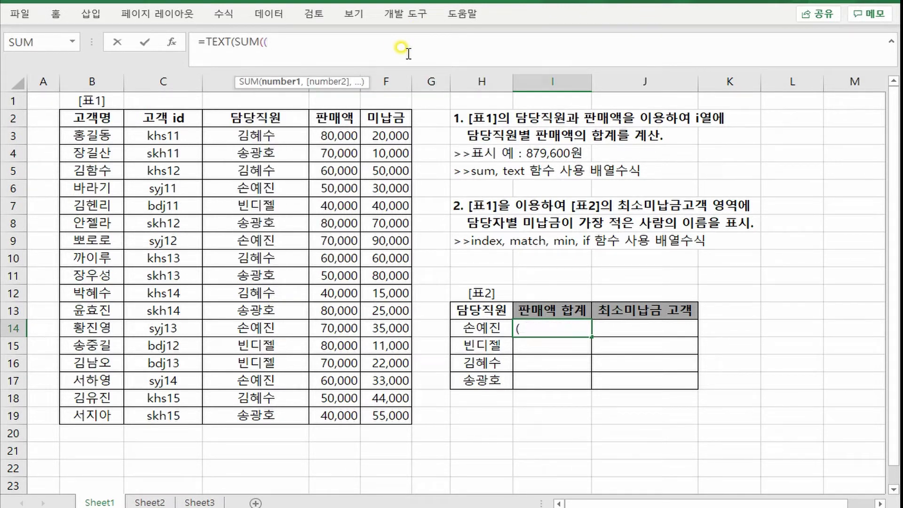
click(470, 328)
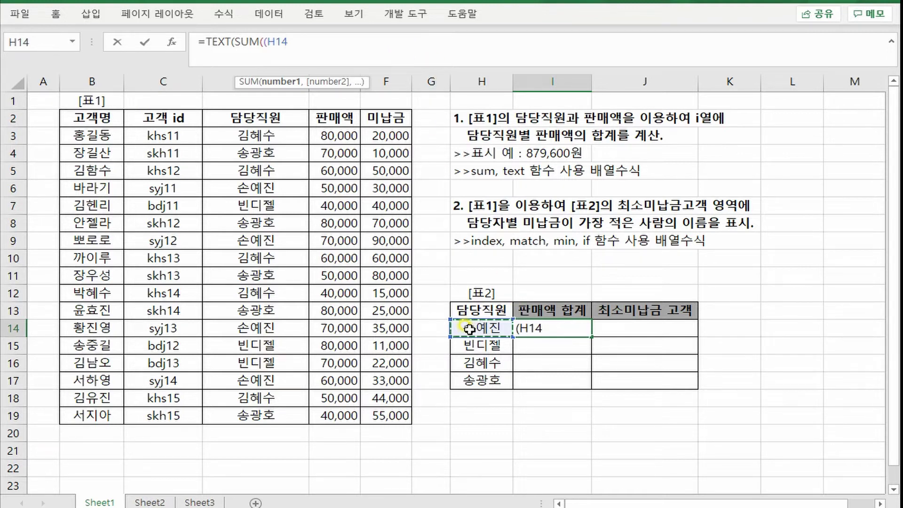
text(=)
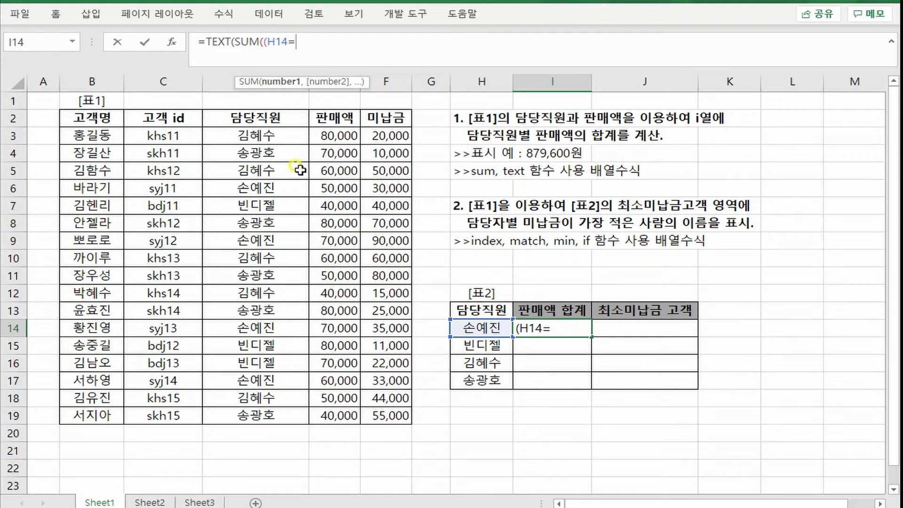
drag(280, 137, 289, 417)
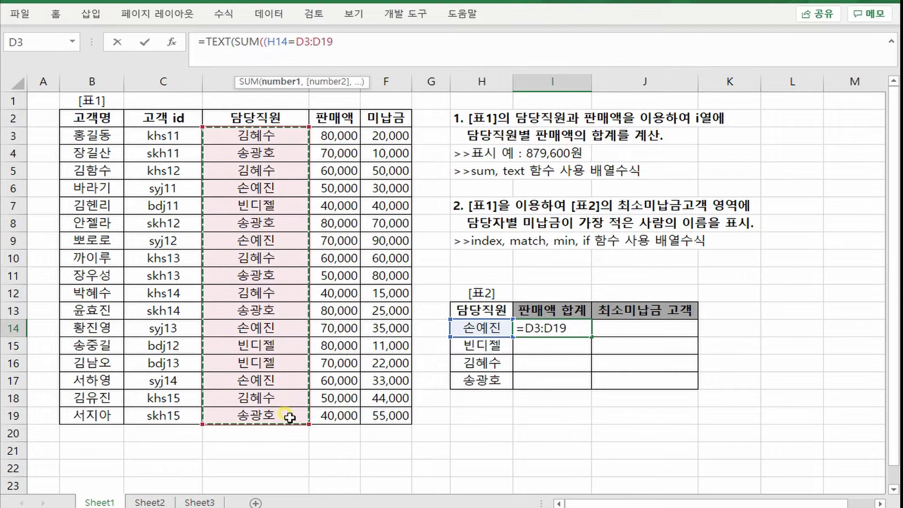
key(F4)
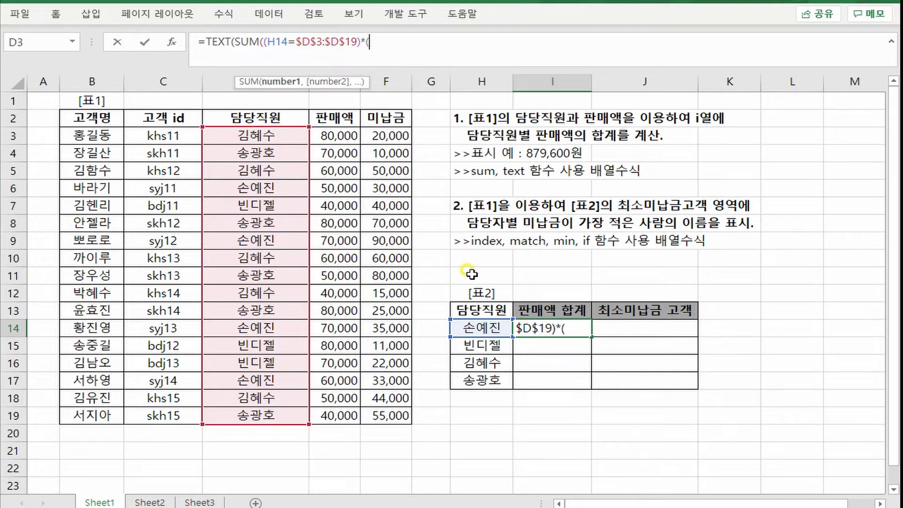
Multiply the condition in the I14 formula by the sales range $E$3:$E$19 and close the SUM function.
drag(350, 137, 345, 418)
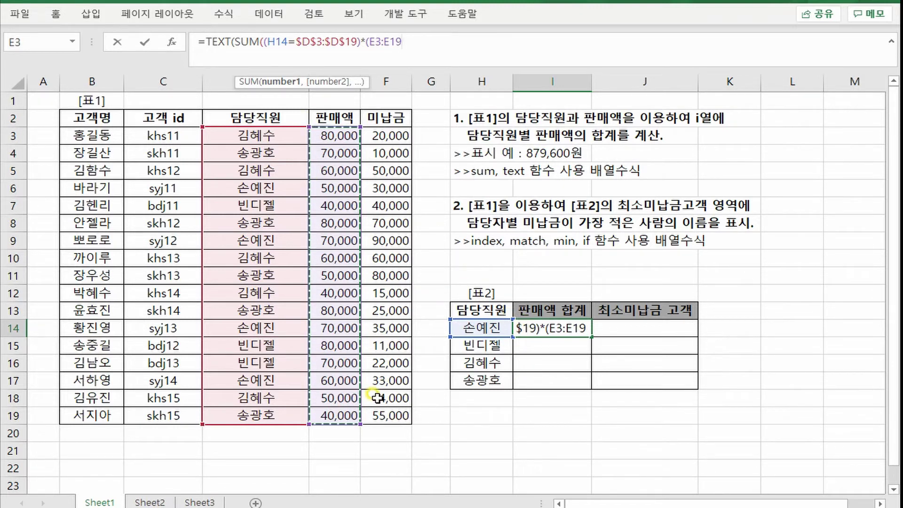
key(F4)
text())
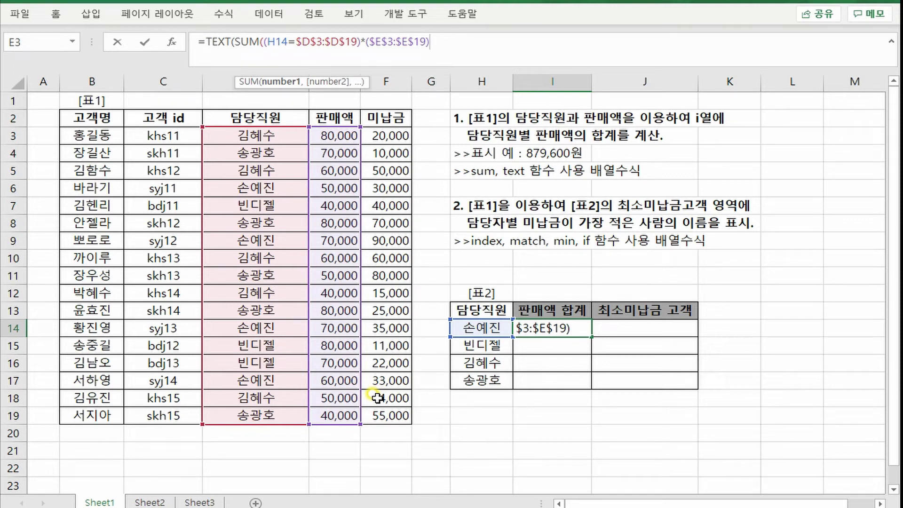
text())
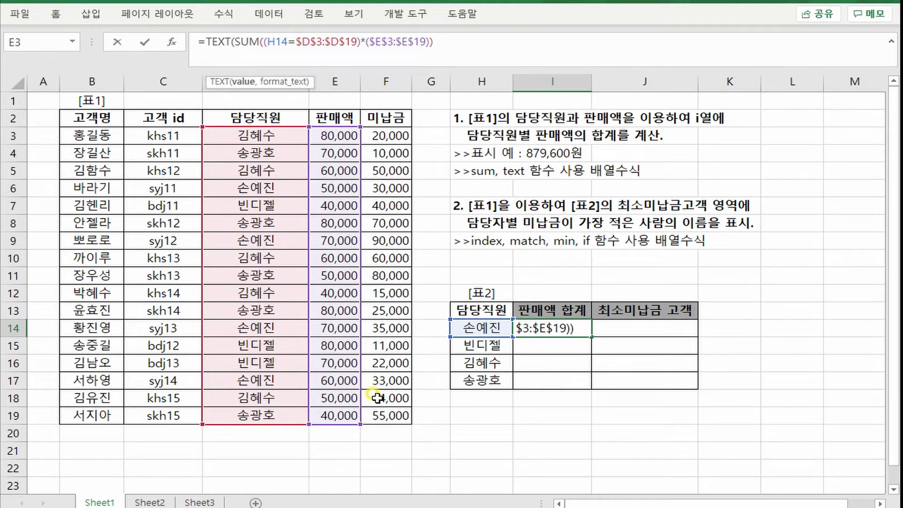
Complete the I14 formula with the format "#,##0원", enter it as an array formula and fill it down to I17.
text(, ")
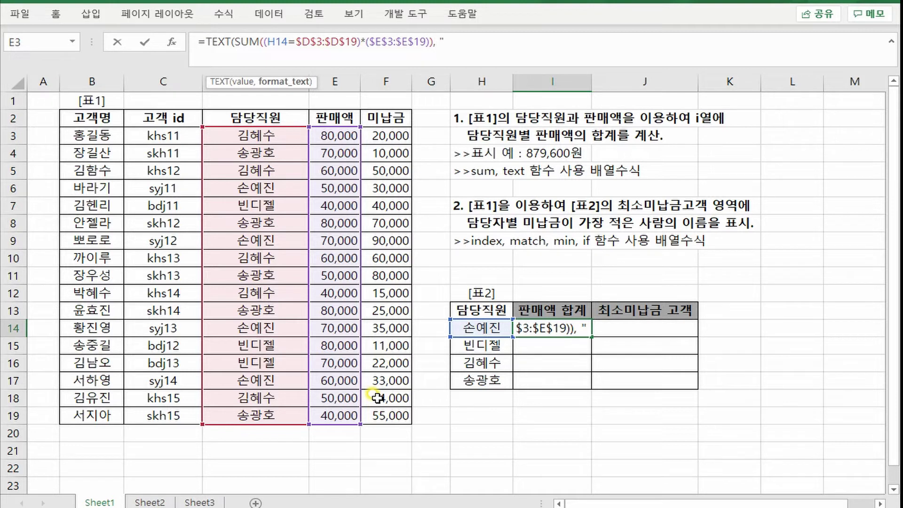
text(#,##0)
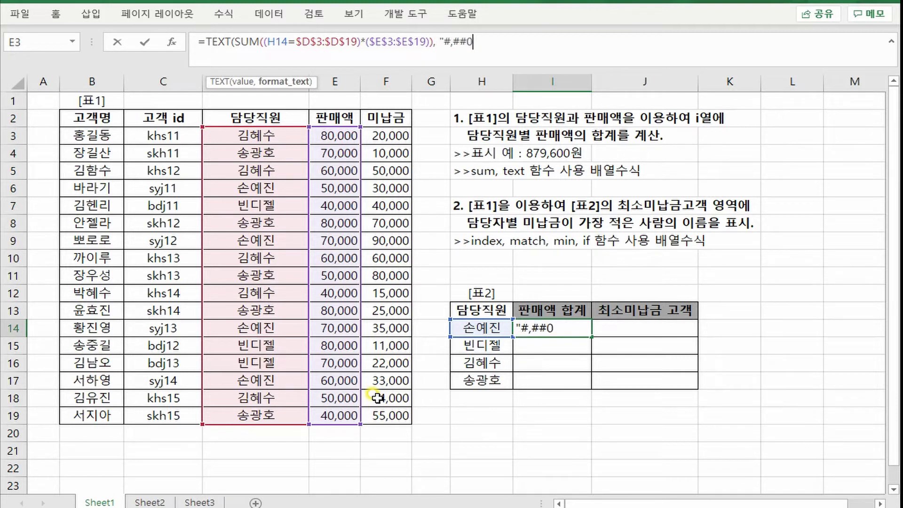
text(워)
text(" ))
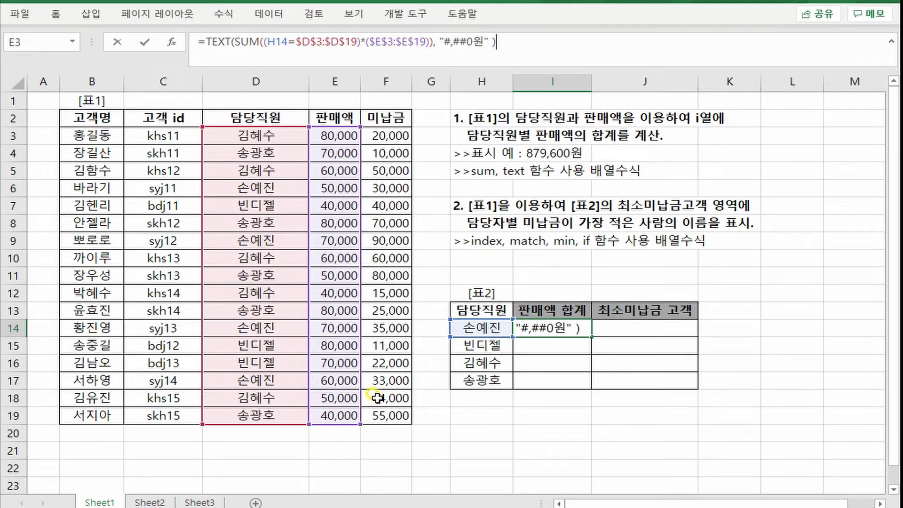
key(ctrl+shift+Return)
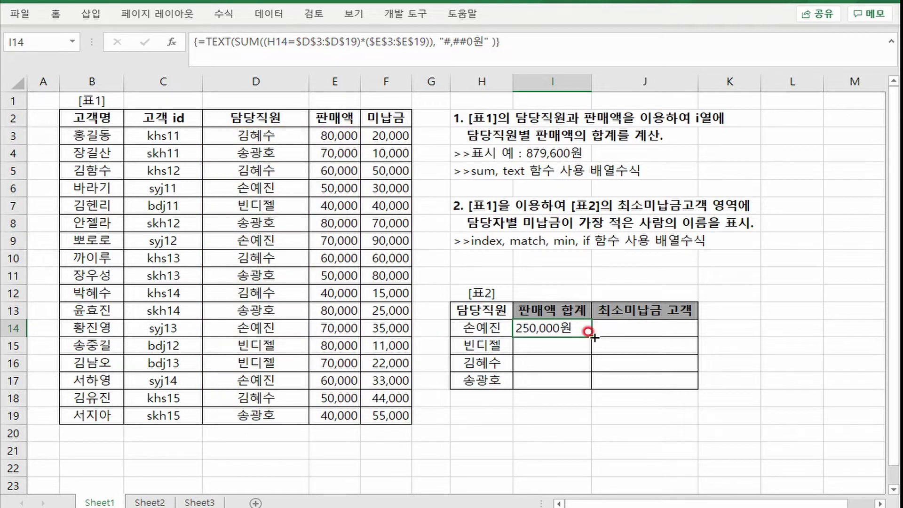
drag(592, 336, 591, 382)
Switch to Notepad and compare the planned line 4 formula with the entered I14 formula on line 5.
key(alt+Tab)
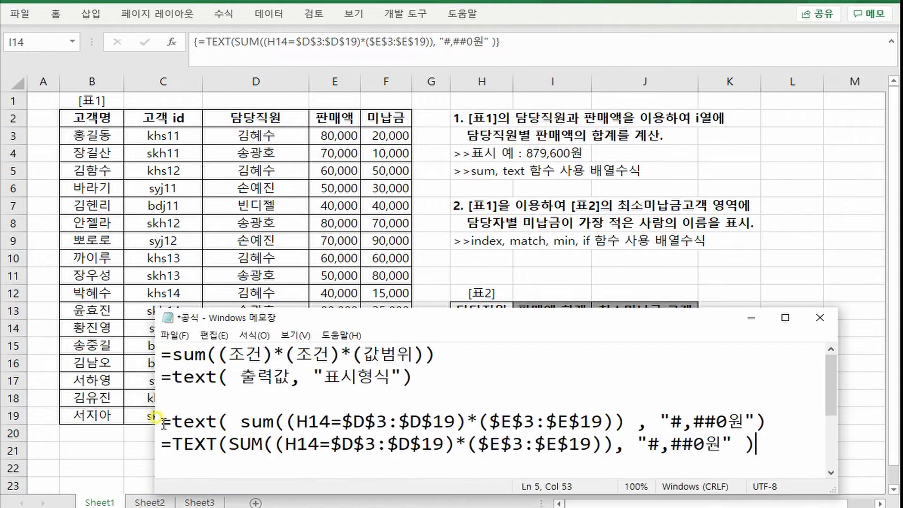
drag(162, 423, 797, 426)
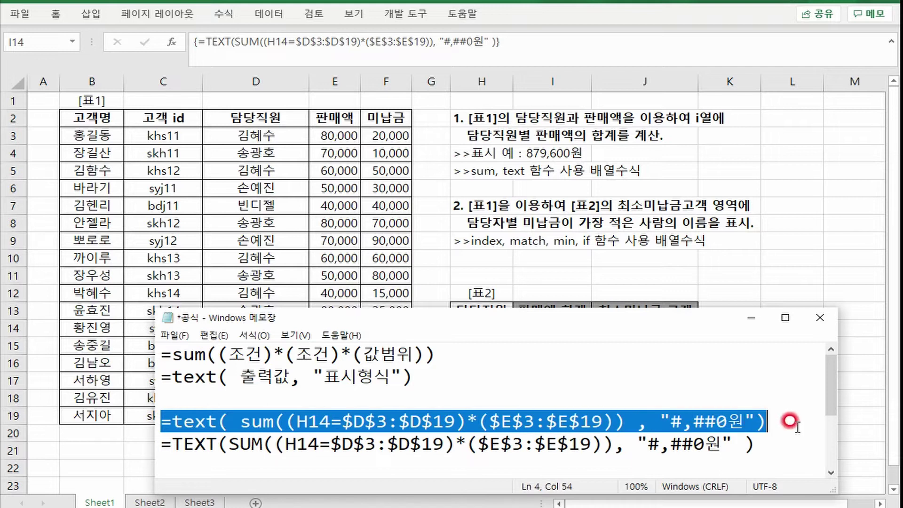
click(488, 396)
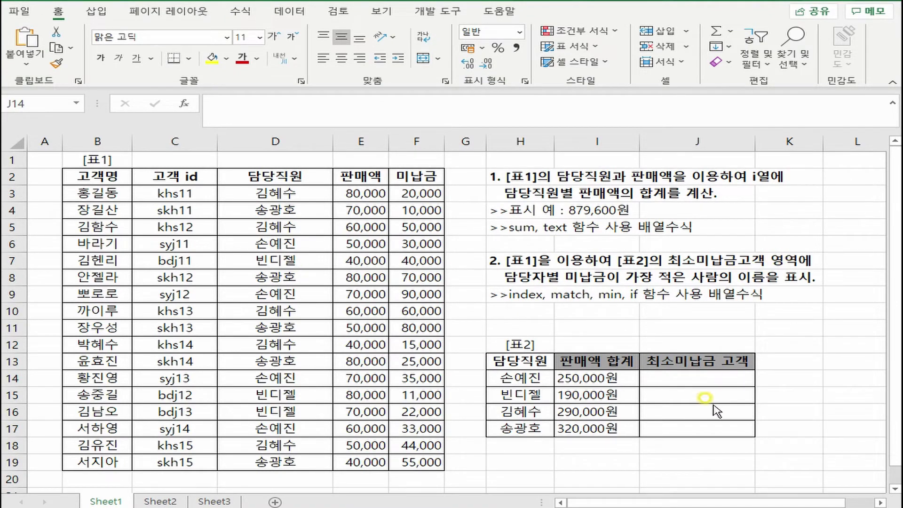
Mark the 최소미납금 고객 cells from J14 in 표2 and place a blank Notepad window below the task 2 text.
click(694, 374)
drag(694, 374, 708, 440)
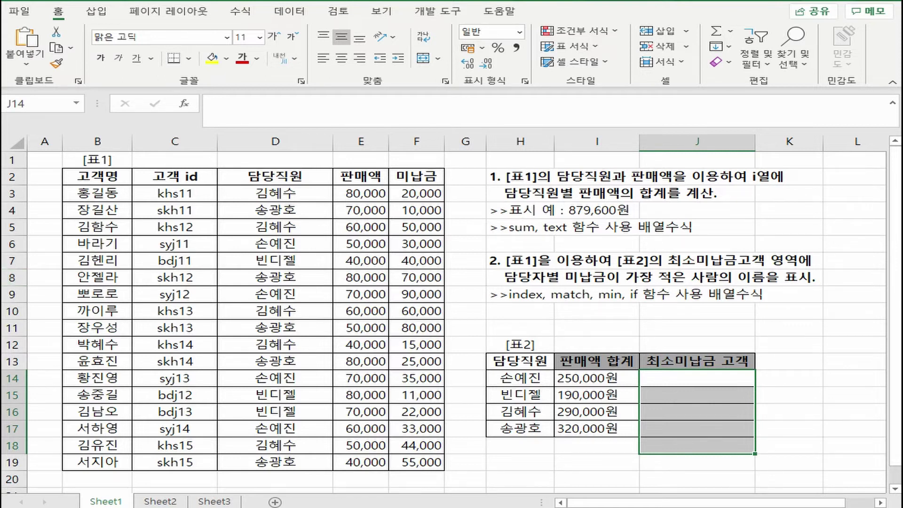
drag(870, 268, 870, 307)
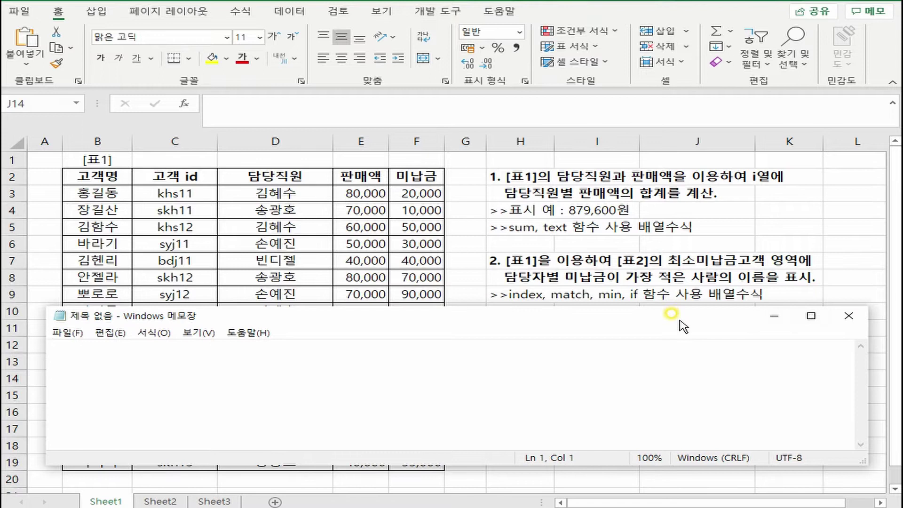
mouse_move(680, 321)
mouse_down()
mouse_move(728, 324)
mouse_move(692, 332)
mouse_up()
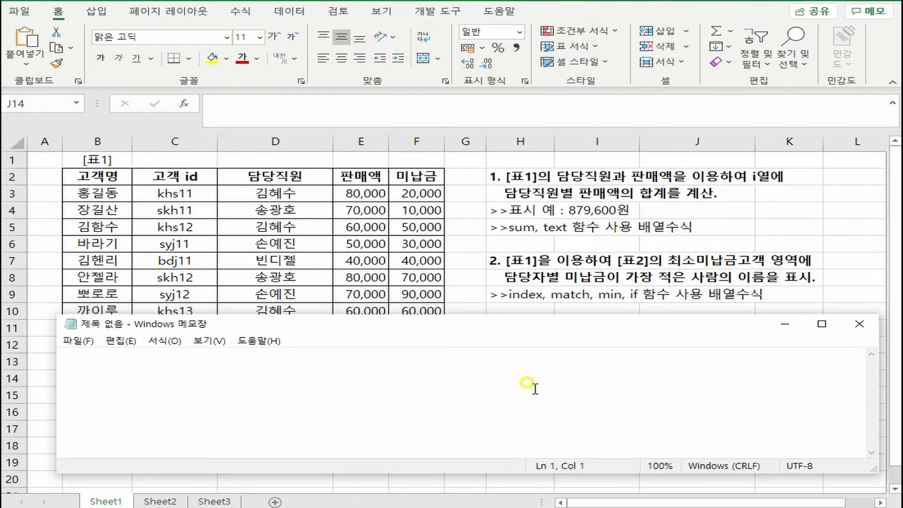
Write the general template =index(값범위 , 행번호, 열번호 ) in the blank Notepad document.
text(=ㅑ)
key(BackSpace)
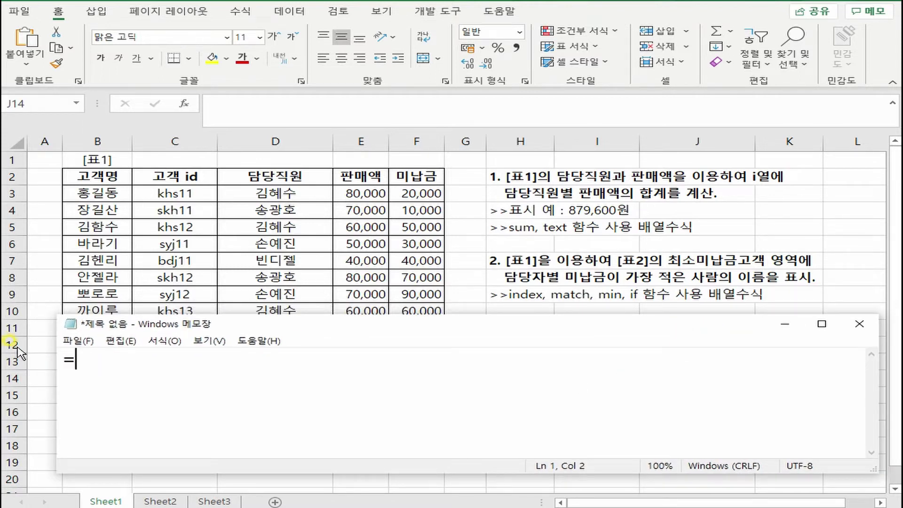
text(index(갑ㅅ범위 , )
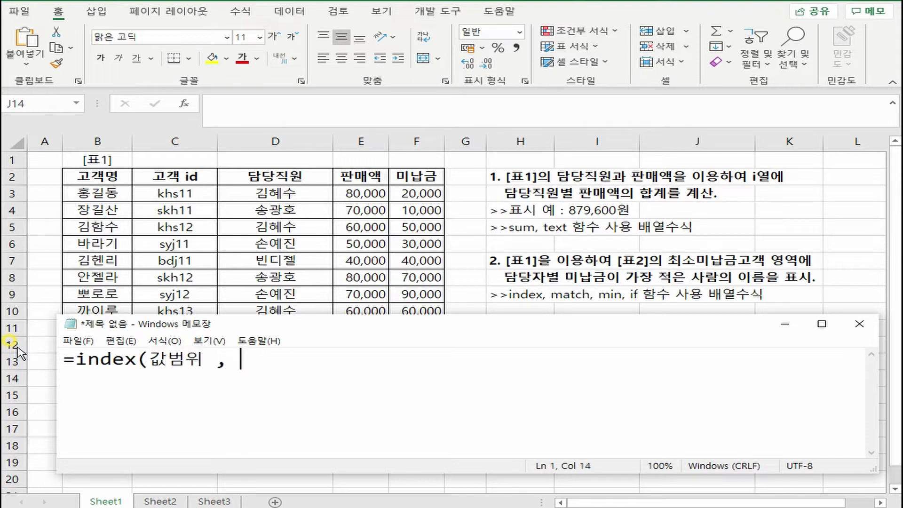
text(행번호, 열번)
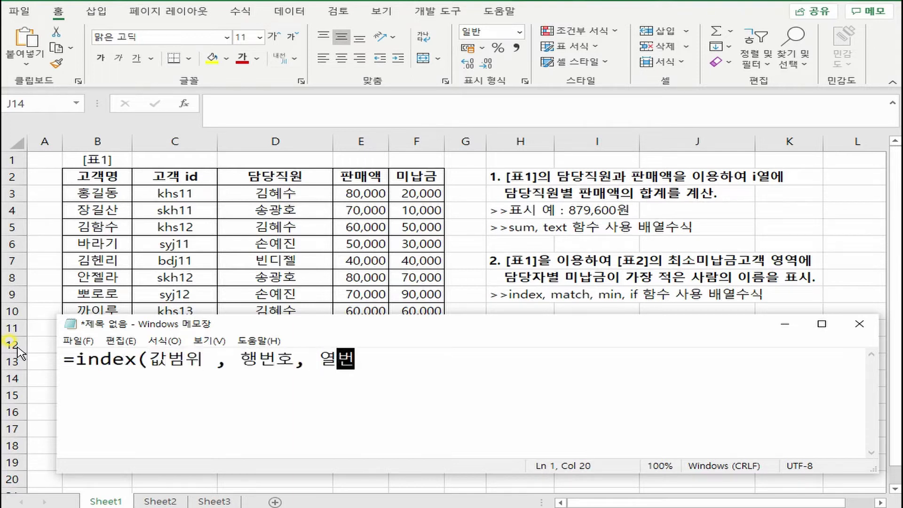
text(호 ))
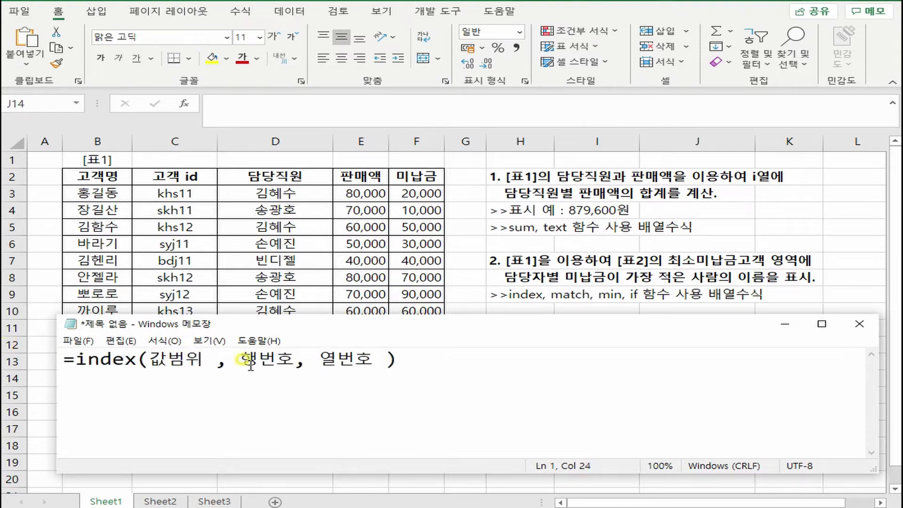
Replace the 열번호 placeholder in the index template with 1.
drag(320, 359, 374, 359)
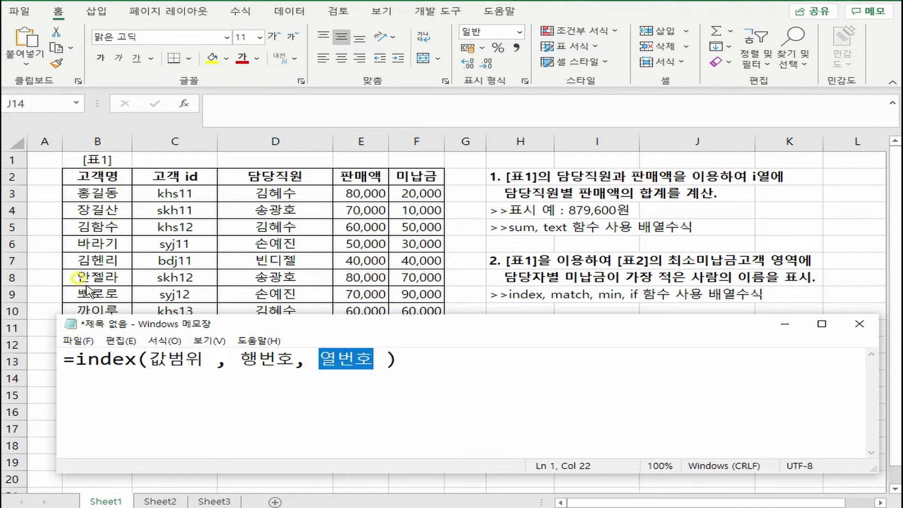
key(BackSpace)
text(1)
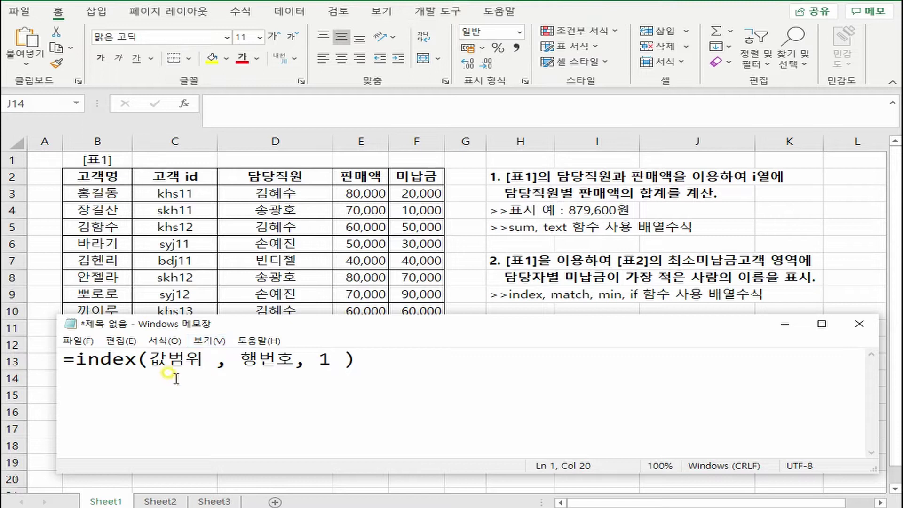
Replace the 행번호 placeholder with match(찾을값, 값범위, 방식 ) and head the note with index, match, max.
drag(243, 361, 292, 361)
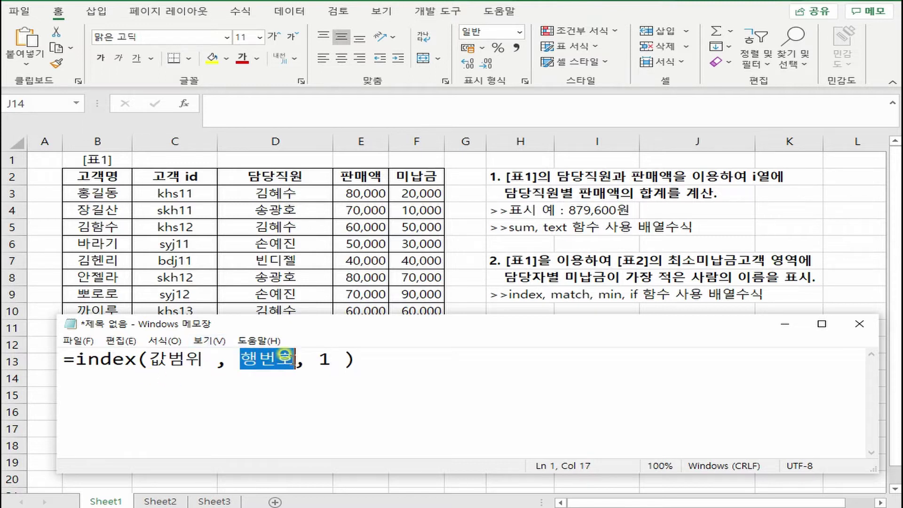
text(match( ))
key(Left)
key(Left)
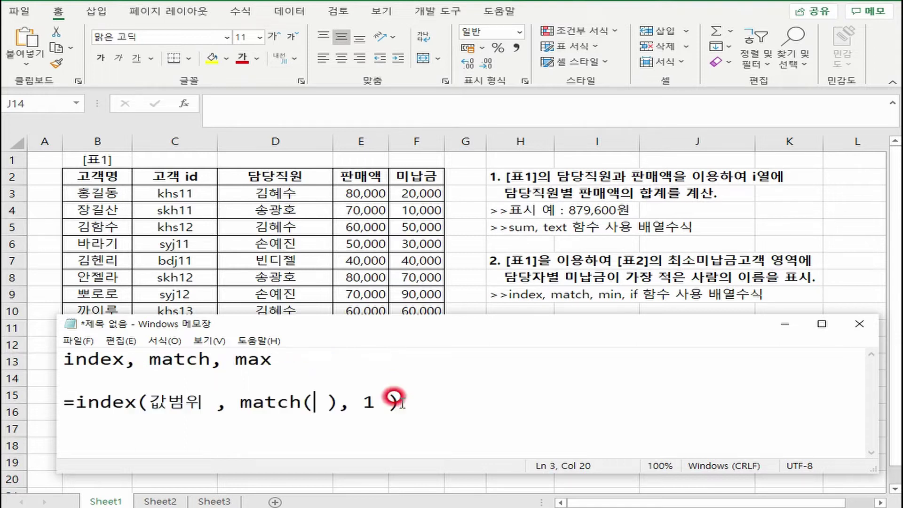
text(찾을값, 값범위, 방식)
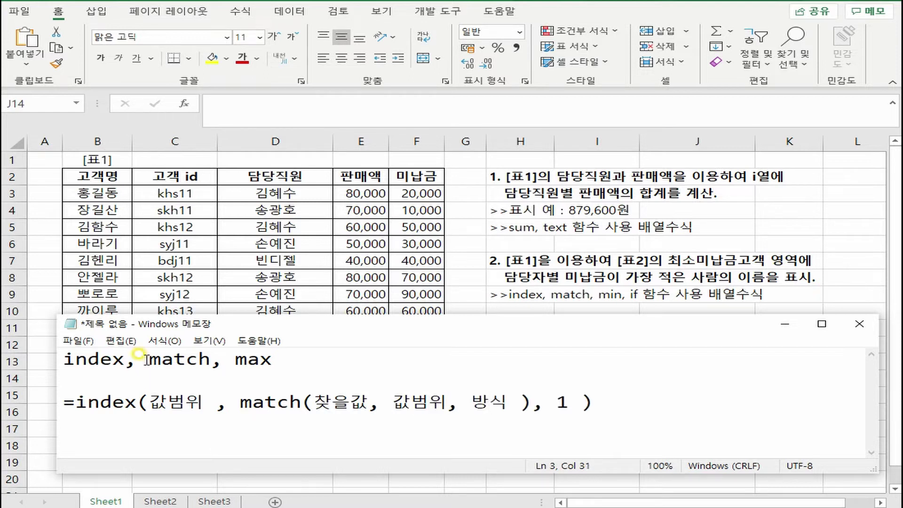
Replace the 찾을값 placeholder in match with max( ) and clear the 값범위 placeholder of its second argument.
double_click(356, 400)
key(BackSpace)
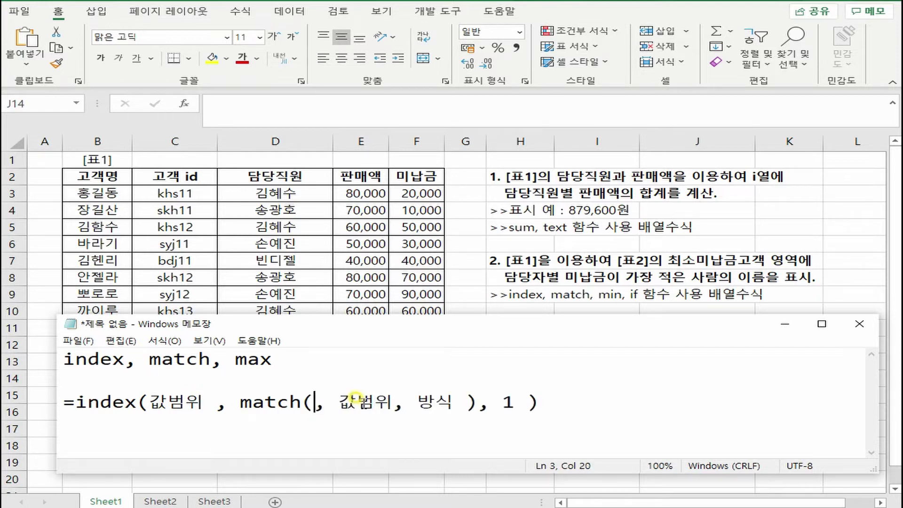
text(max( ))
key(Right)
key(Delete)
key(Delete)
key(Delete)
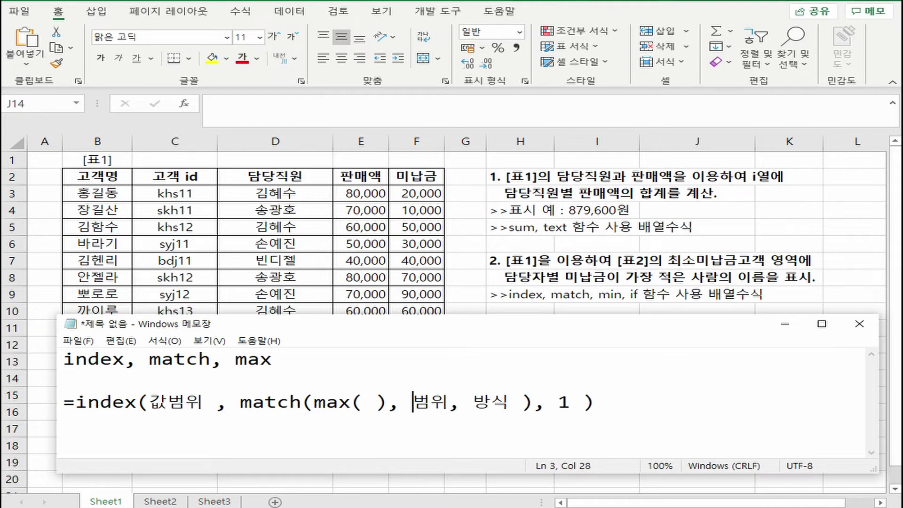
Insert (조건)*(값범위) as the argument of the max function.
click(365, 403)
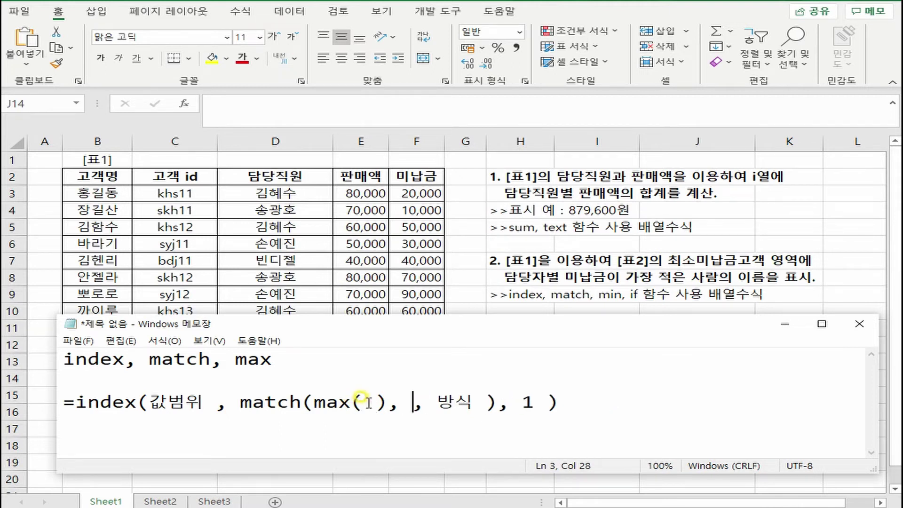
text((wh)
key(BackSpace)
key(BackSpace)
key(Hangul)
text(조건)*(값ㅂ)
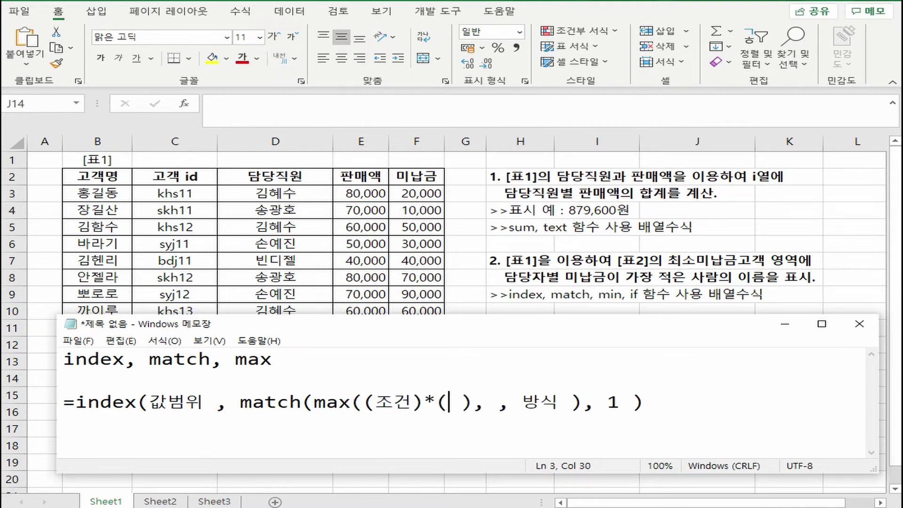
text(범위))
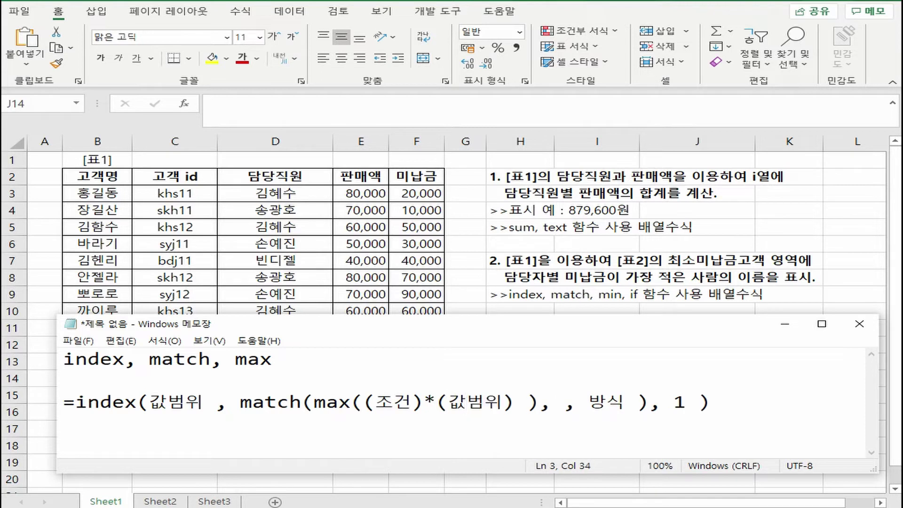
Copy (조건)*(값범위) from the max function into match's second argument and remove the extra space before max's closing parenthesis.
shift+click(364, 403)
key(ctrl+c)
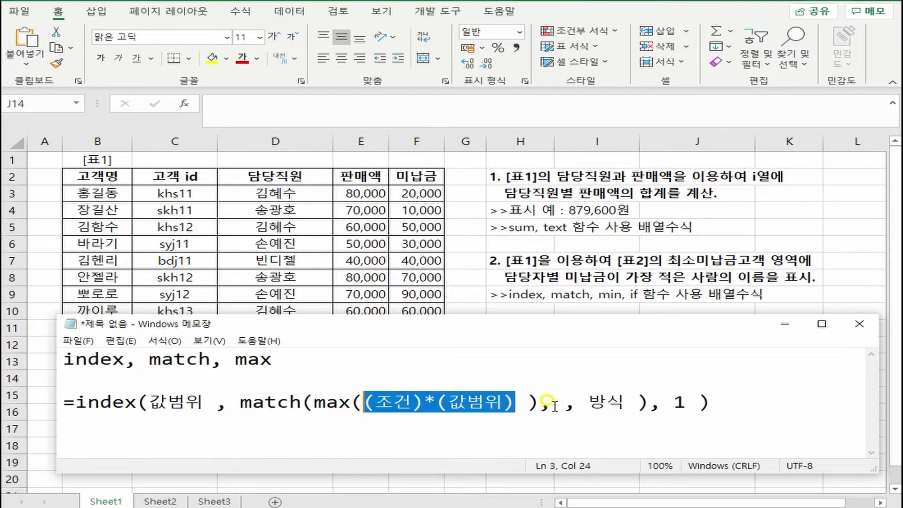
click(562, 416)
key(BackSpace)
key(ctrl+v)
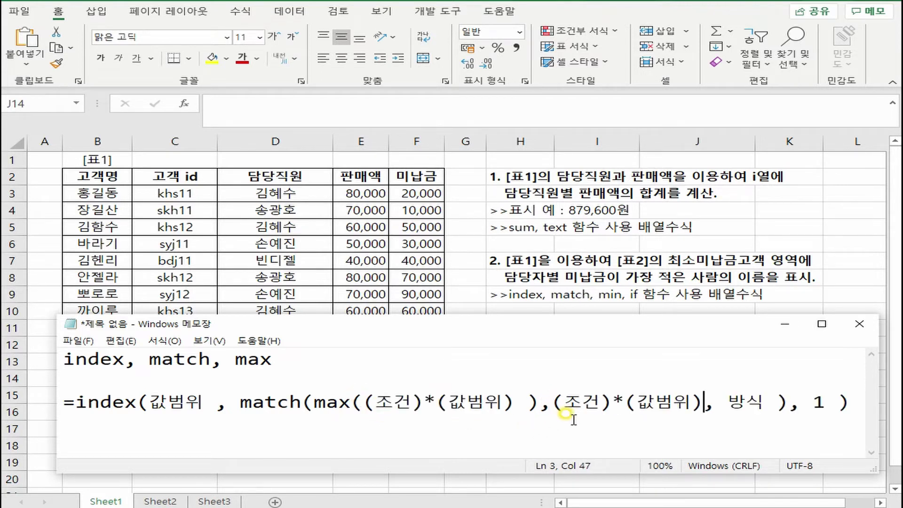
click(516, 403)
key(Delete)
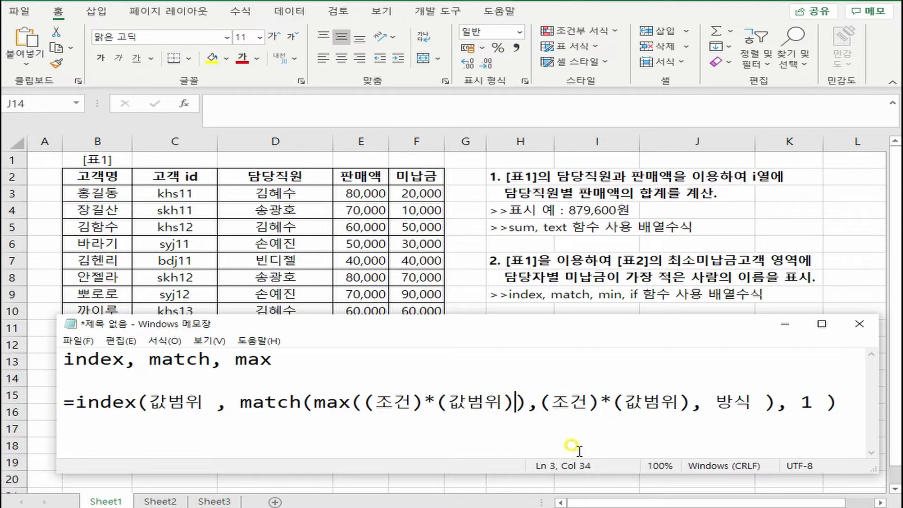
drag(363, 403, 305, 406)
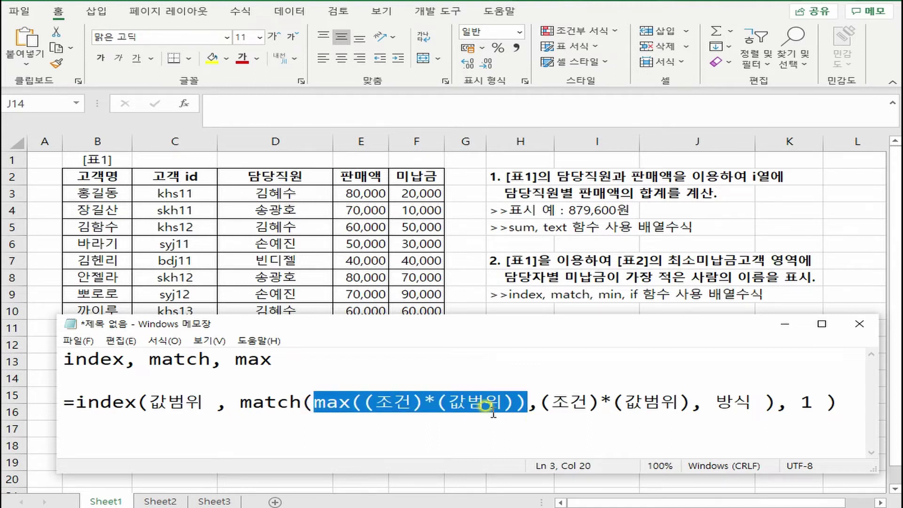
drag(539, 403, 694, 394)
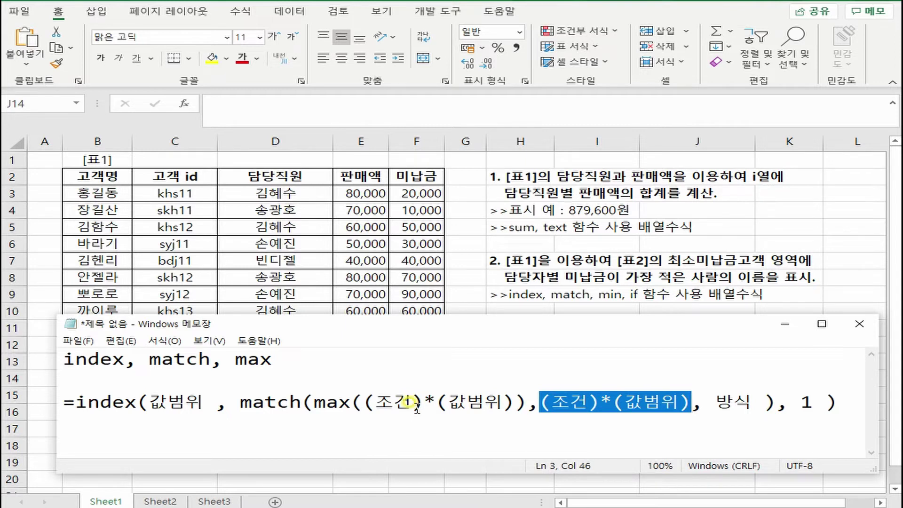
drag(314, 402, 358, 401)
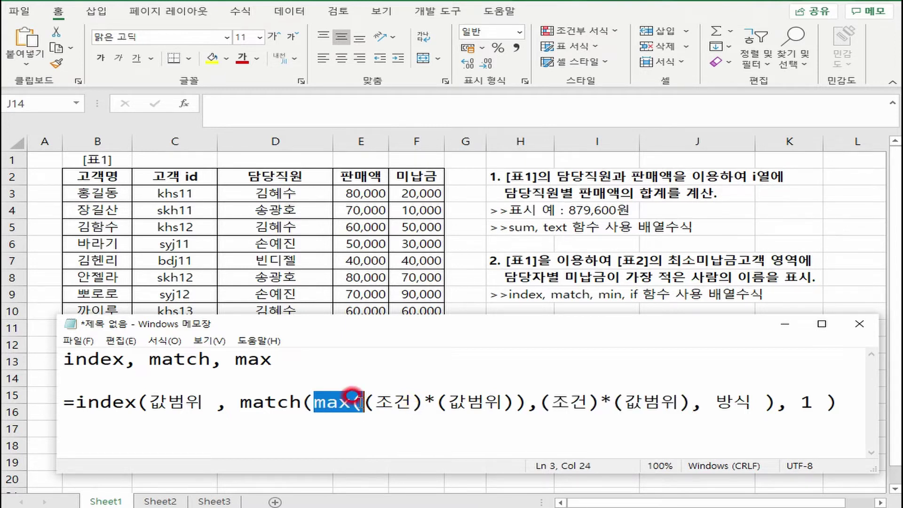
drag(516, 404, 361, 402)
drag(539, 402, 690, 403)
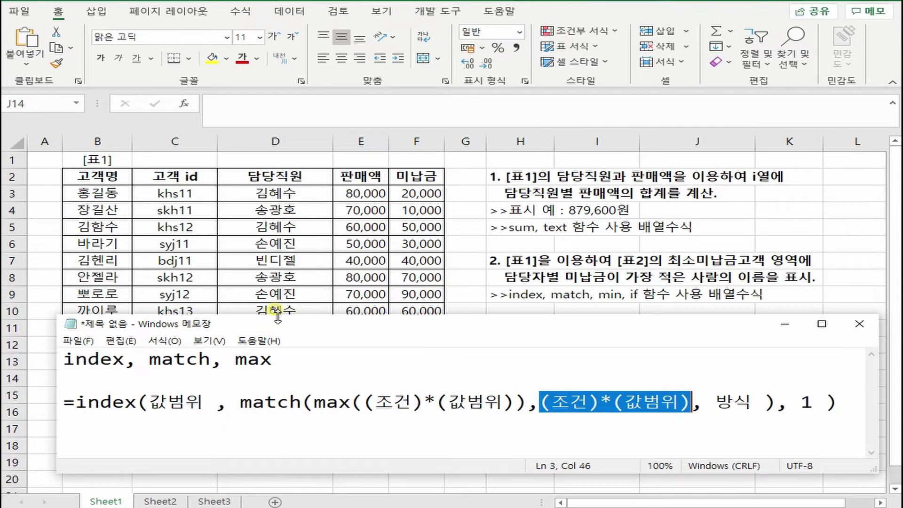
Enlarge the note window and add the heading index, match, min, if two lines below the max template.
drag(360, 473, 365, 500)
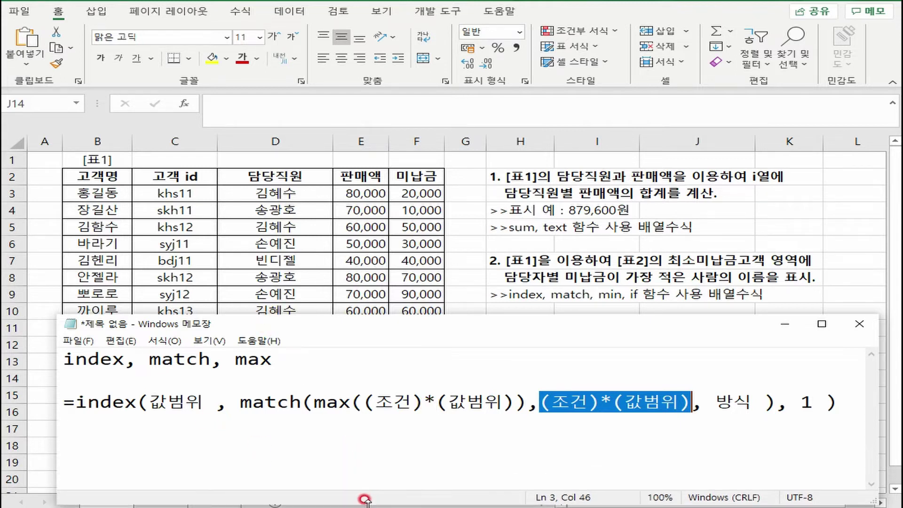
click(501, 454)
key(End)
key(Return)
key(Return)
text(index, match, min, )
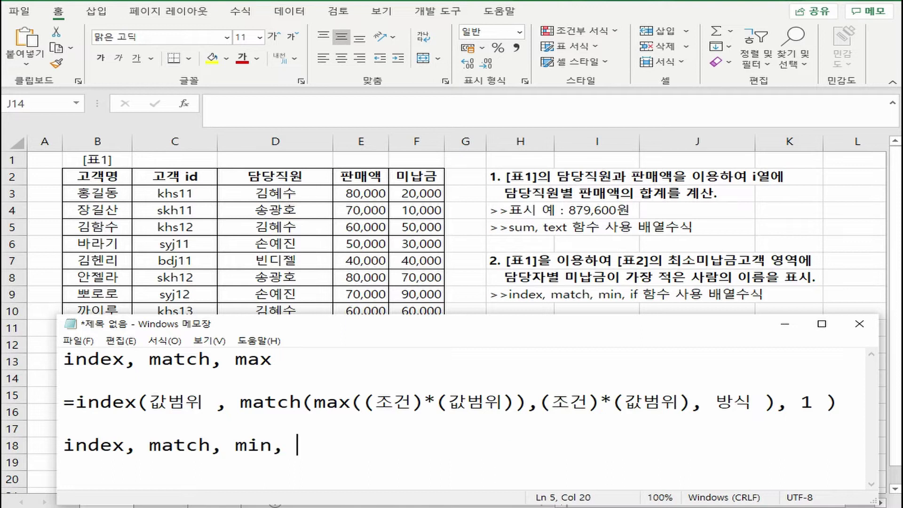
text(if)
Duplicate the index template under the new heading and replace max with min in the copy.
click(61, 403)
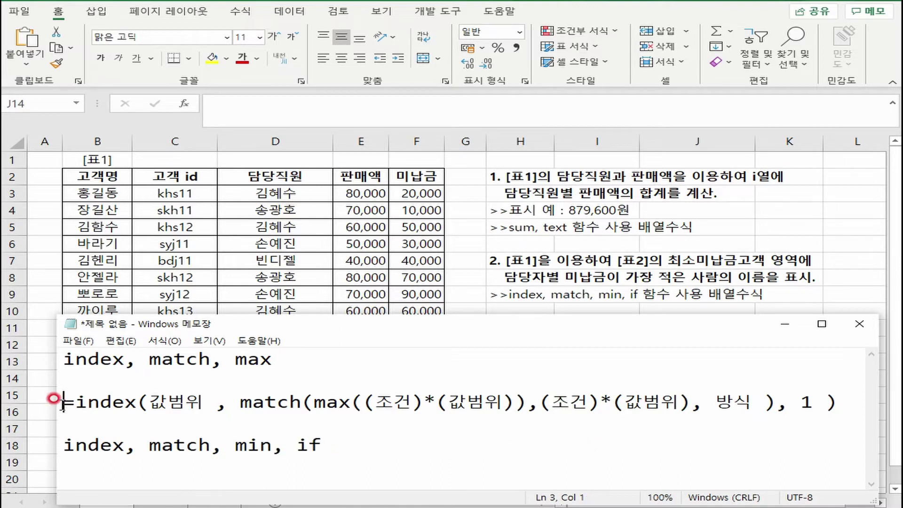
key(shift+End)
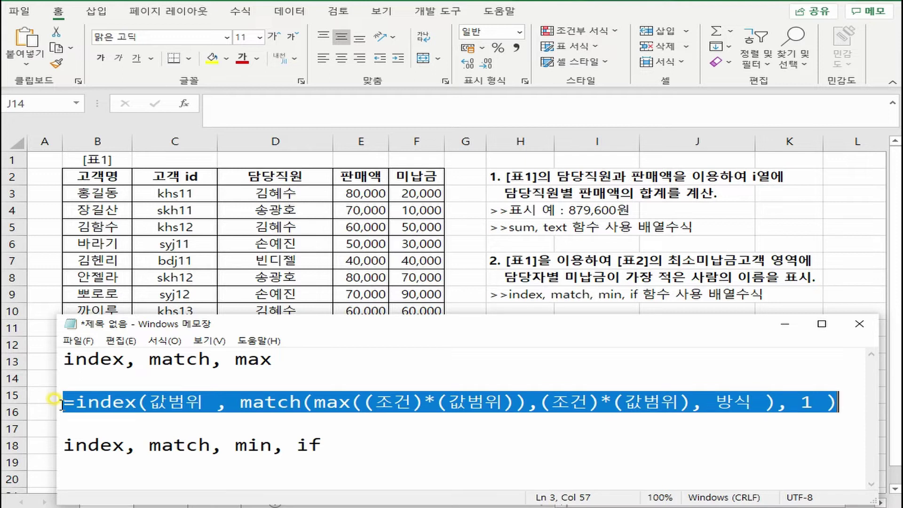
key(Home)
key(Down)
key(Down)
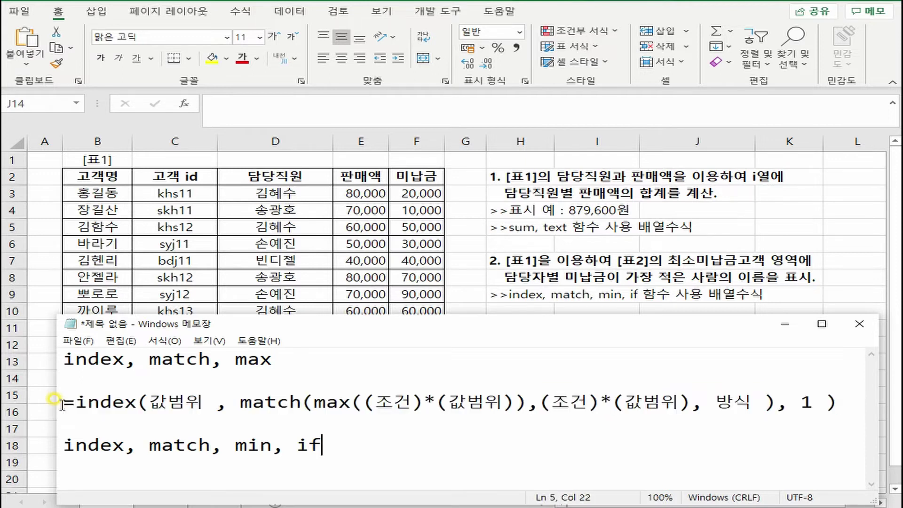
key(Return)
key(ctrl+v)
drag(314, 467, 352, 466)
text(min)
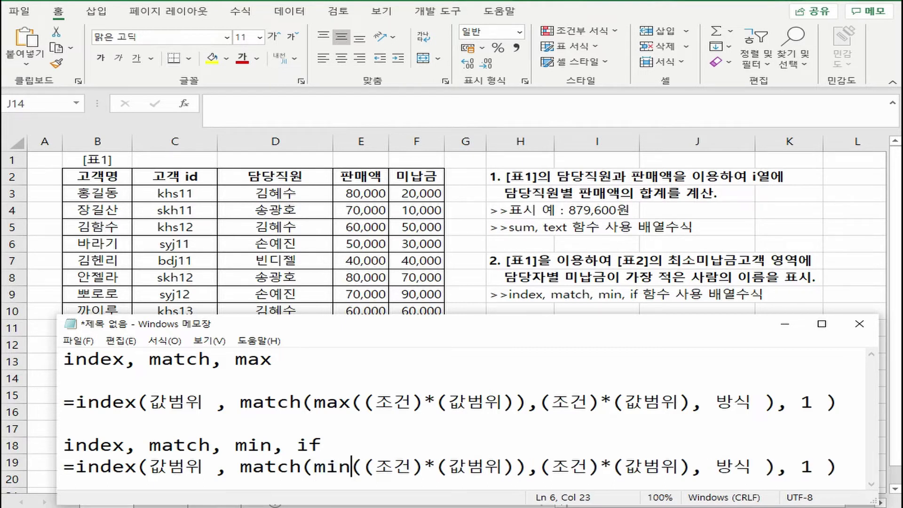
Replace the asterisk inside min with a comma and wrap its (조건),(값범위) arguments in an if( ) function.
drag(364, 467, 513, 466)
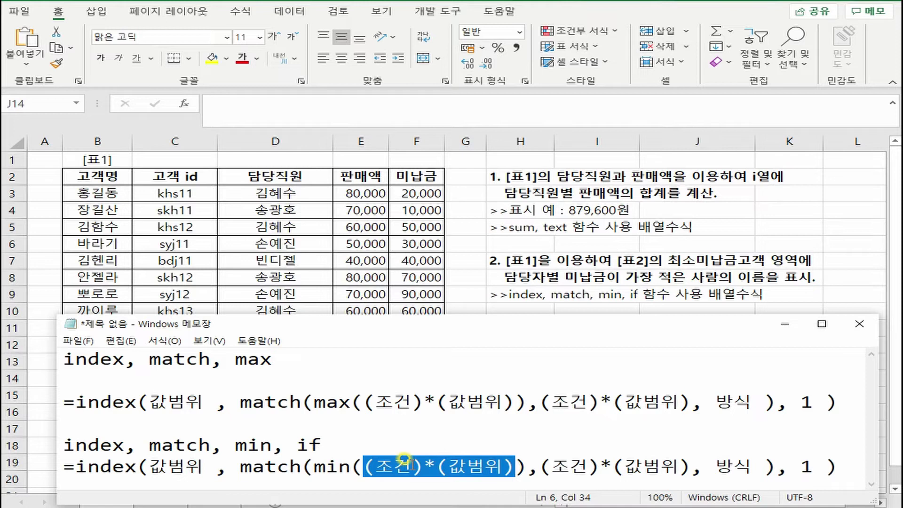
double_click(430, 463)
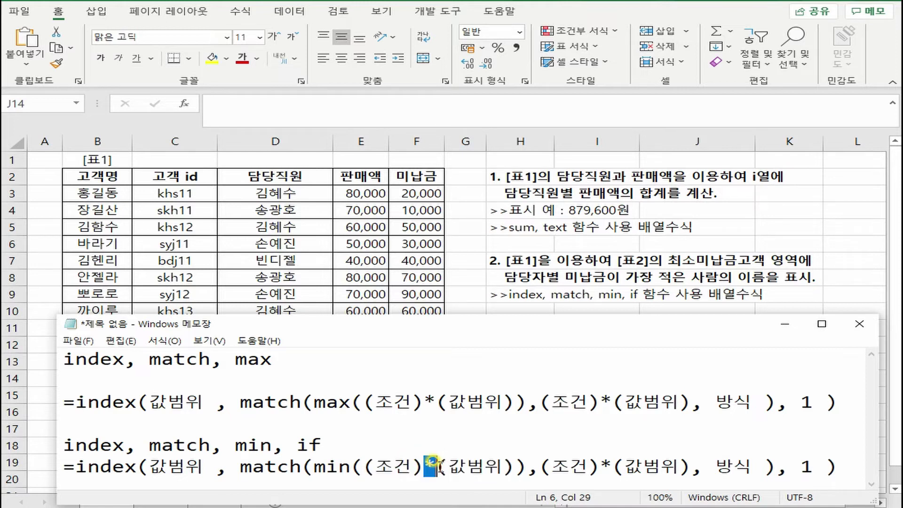
text(,)
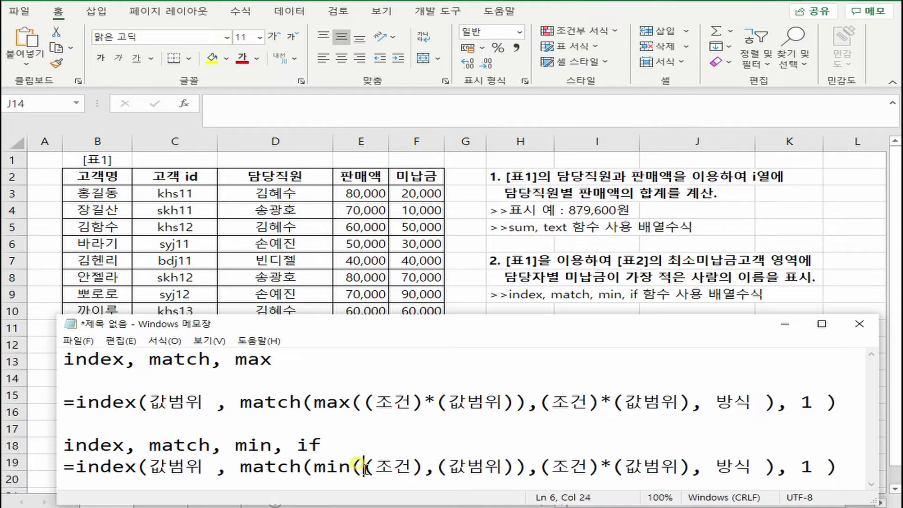
text(if)
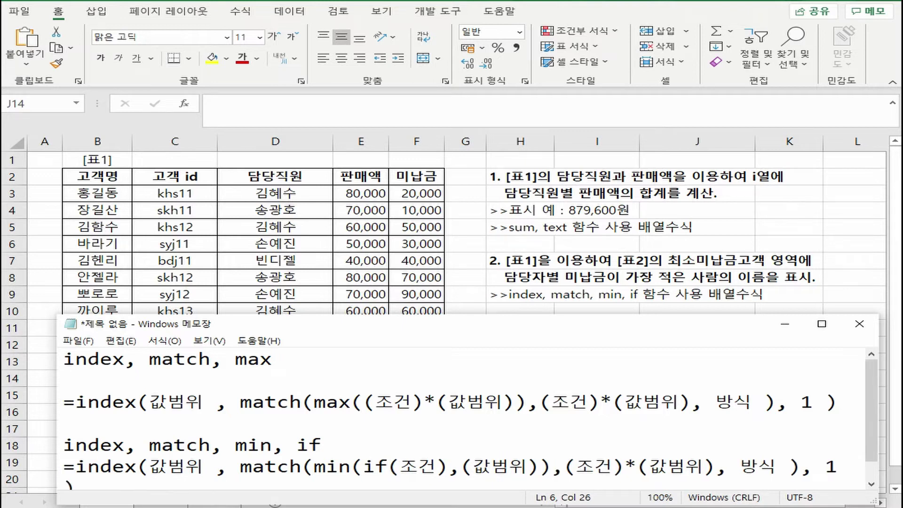
text(()
key(Right)
key(Right)
key(Right)
key(Right)
key(Right)
text())
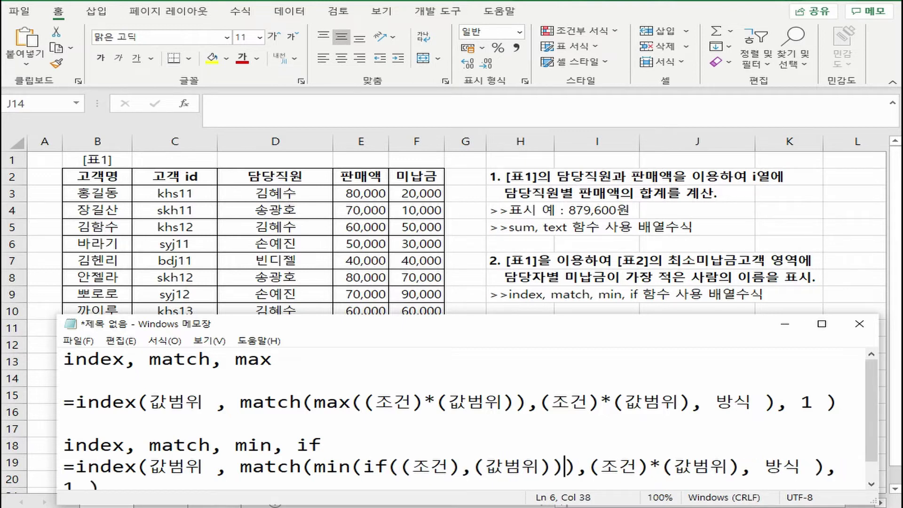
Remove the individual parentheses around 조건 and 값범위 so the nested function reads if(조건,값범위).
drag(462, 466, 485, 466)
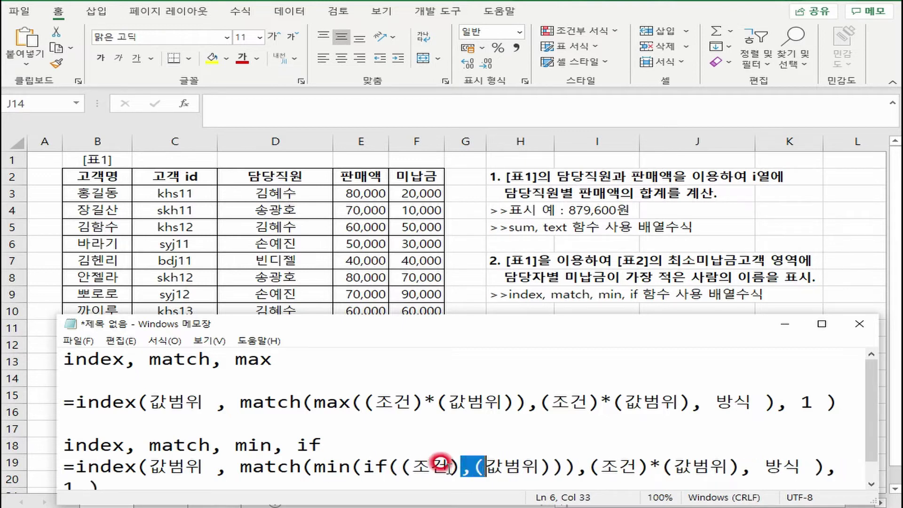
drag(413, 467, 521, 466)
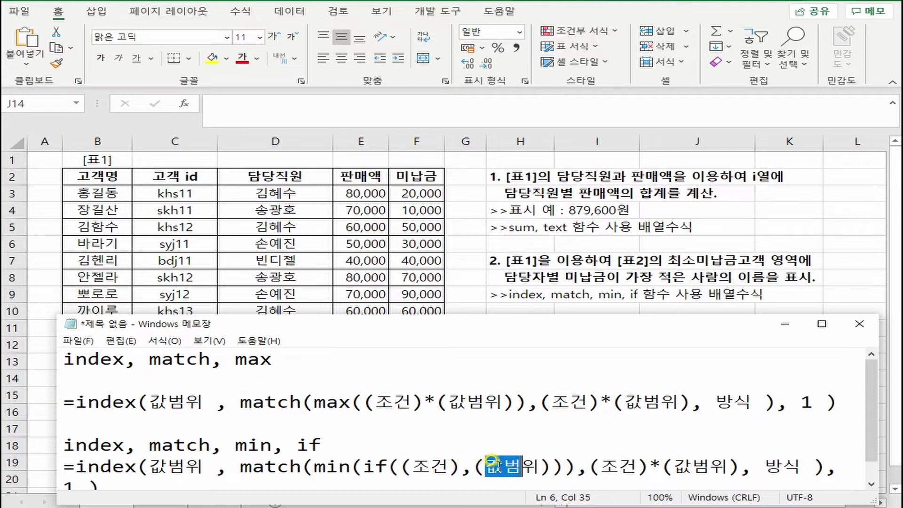
click(401, 467)
key(Delete)
click(437, 467)
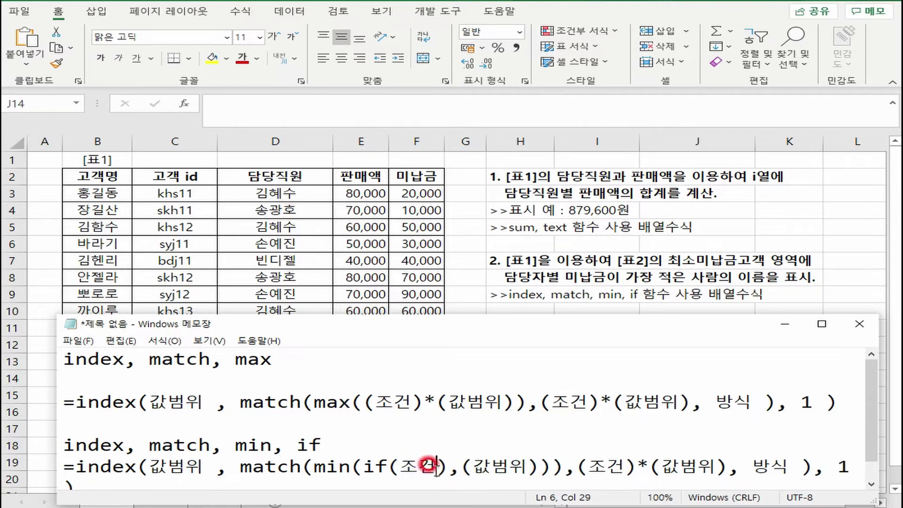
key(Delete)
click(449, 467)
key(Delete)
click(502, 467)
key(Delete)
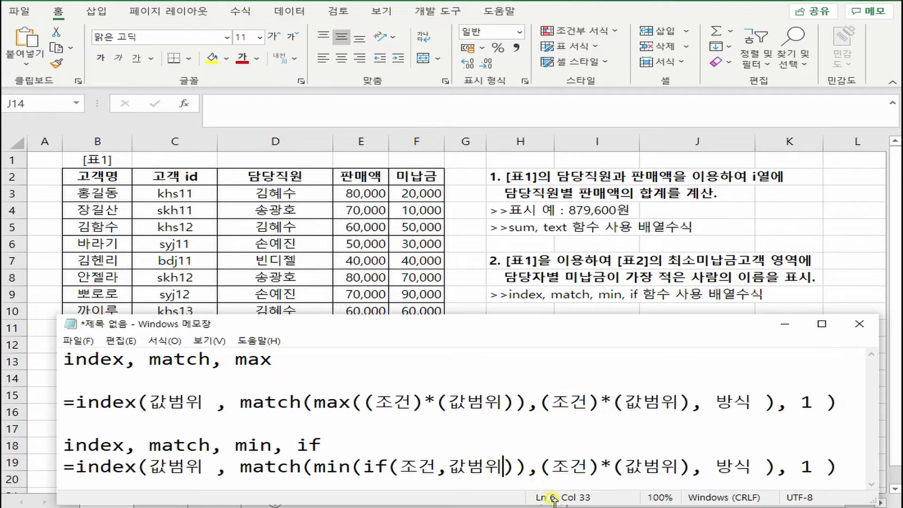
Compare the lookup value and lookup range arguments of match in the min/if template with those in the max template.
drag(542, 467, 684, 466)
click(673, 467)
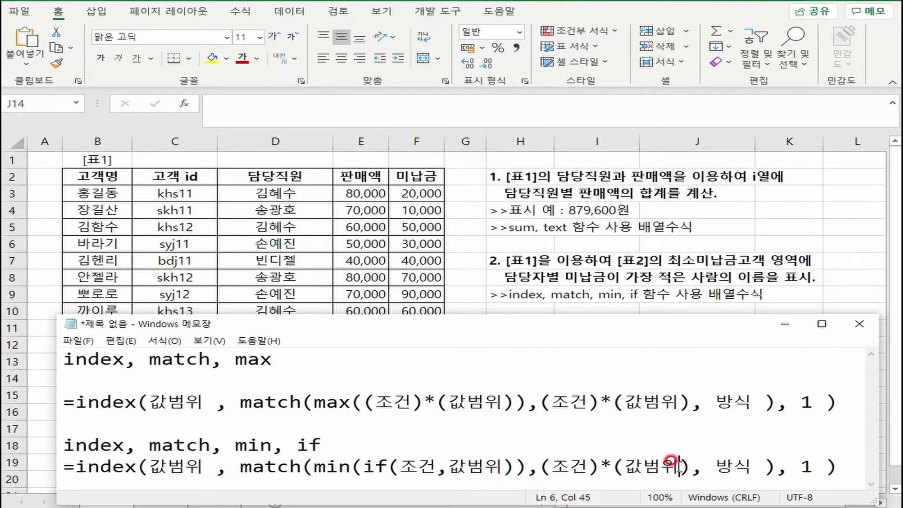
click(374, 466)
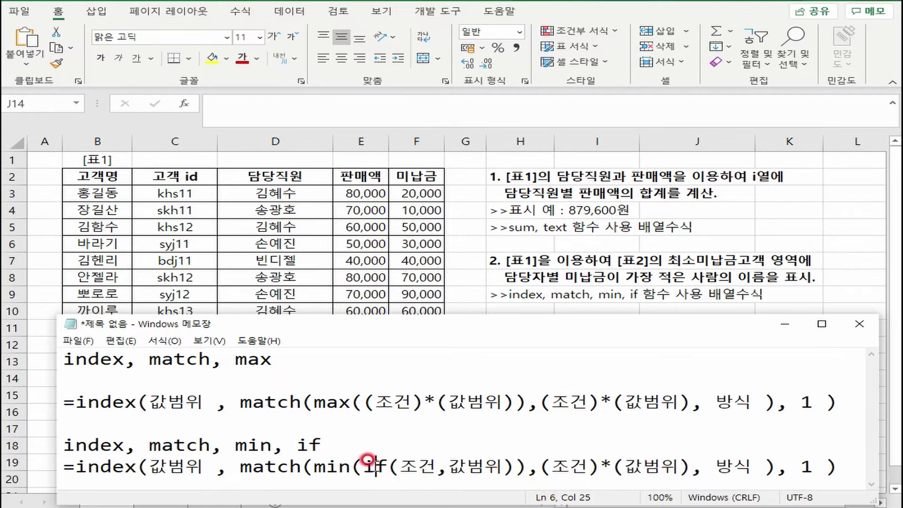
drag(403, 467, 436, 467)
drag(440, 467, 453, 467)
click(466, 468)
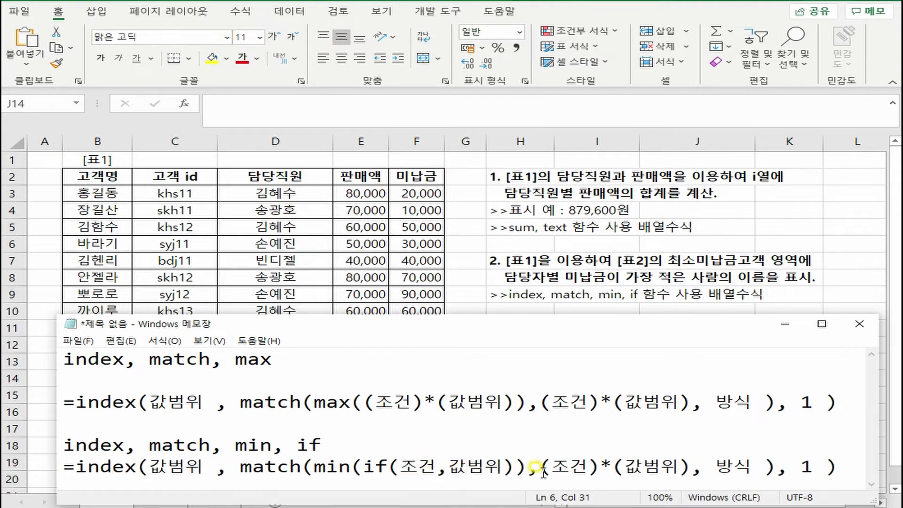
drag(313, 467, 522, 465)
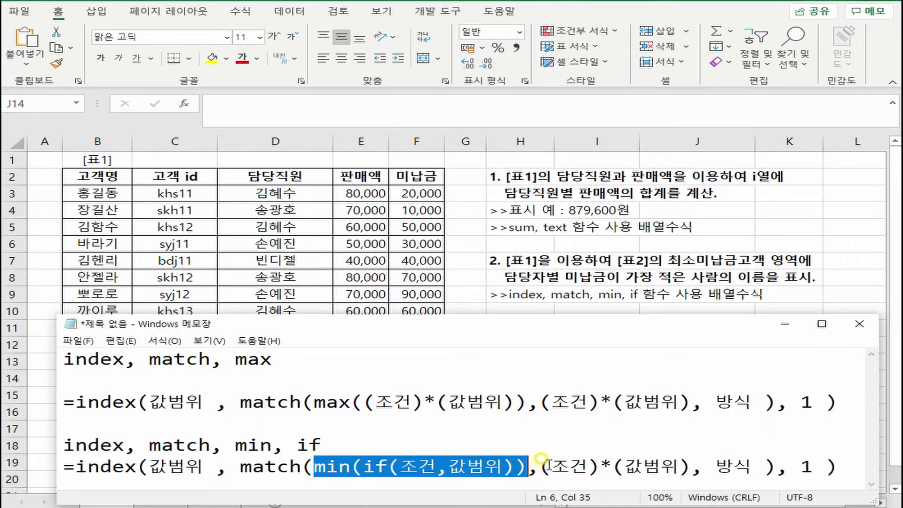
drag(551, 466, 568, 468)
drag(588, 470, 681, 468)
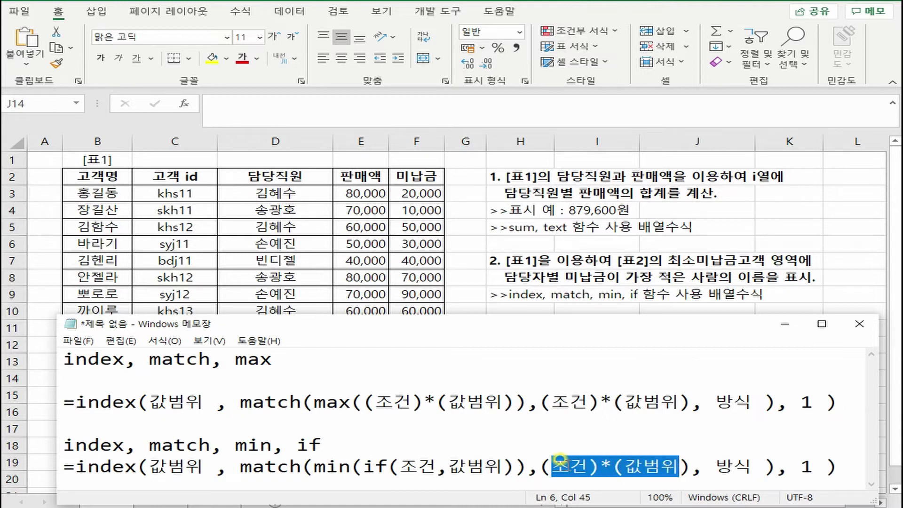
drag(540, 464, 688, 465)
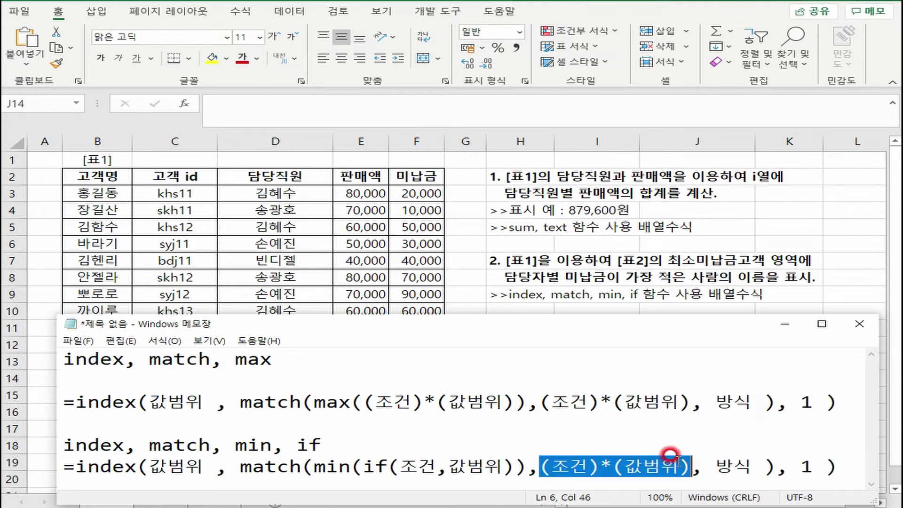
drag(301, 402, 383, 403)
drag(564, 402, 680, 403)
mouse_move(314, 467)
mouse_down()
mouse_move(522, 467)
mouse_move(275, 466)
mouse_move(311, 465)
mouse_up()
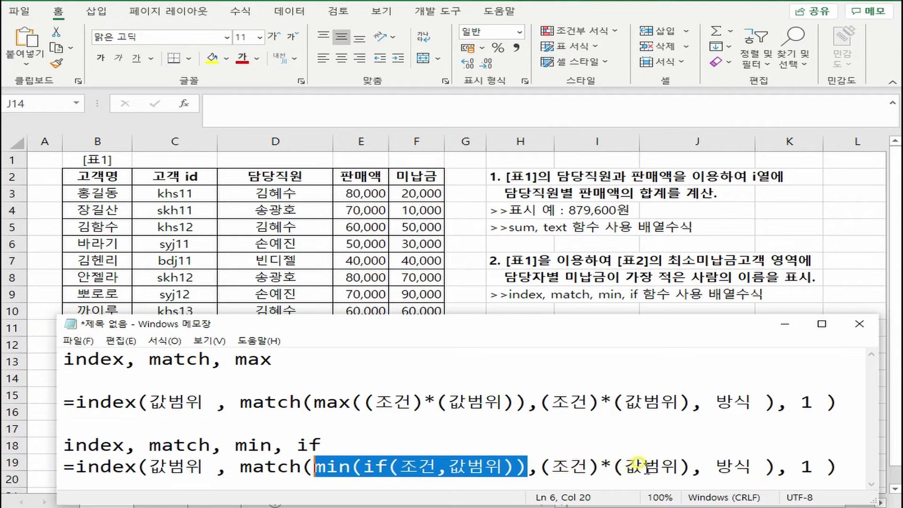
click(92, 373)
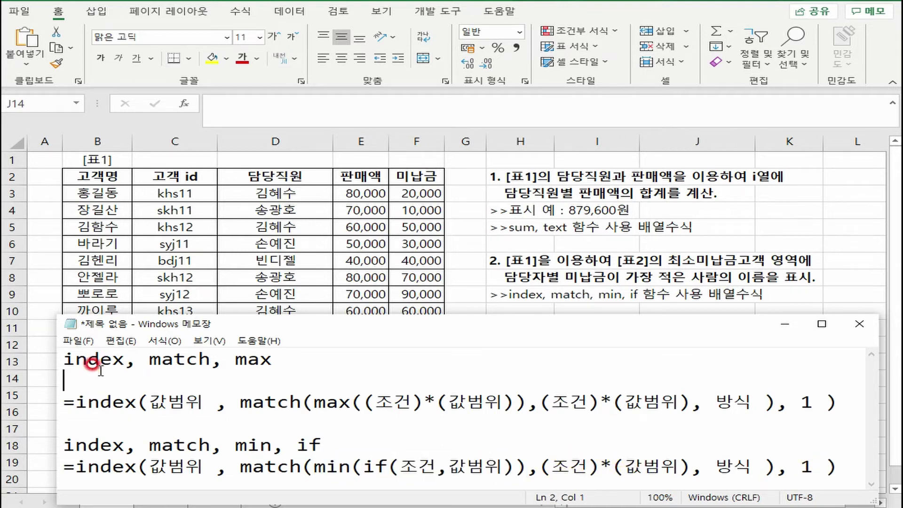
click(259, 362)
drag(75, 402, 840, 405)
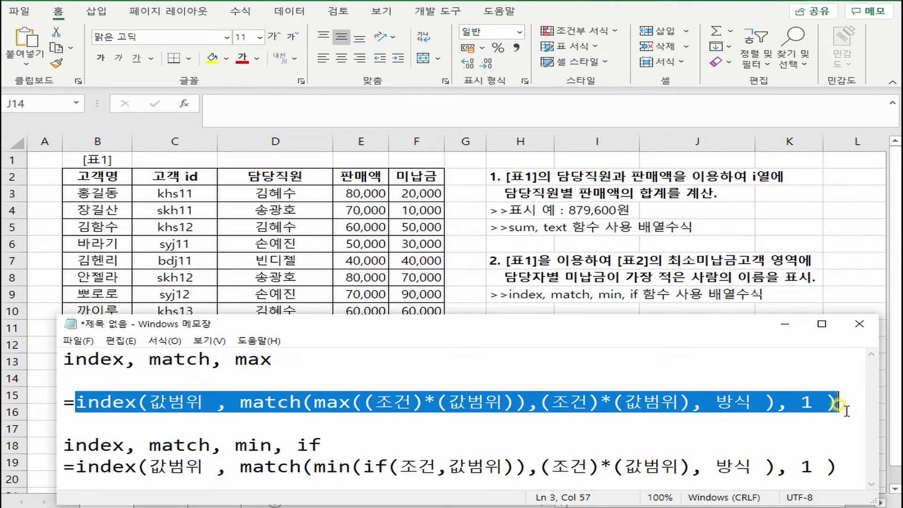
Insert *(조건) as a second condition inside the max function of the first template.
click(411, 400)
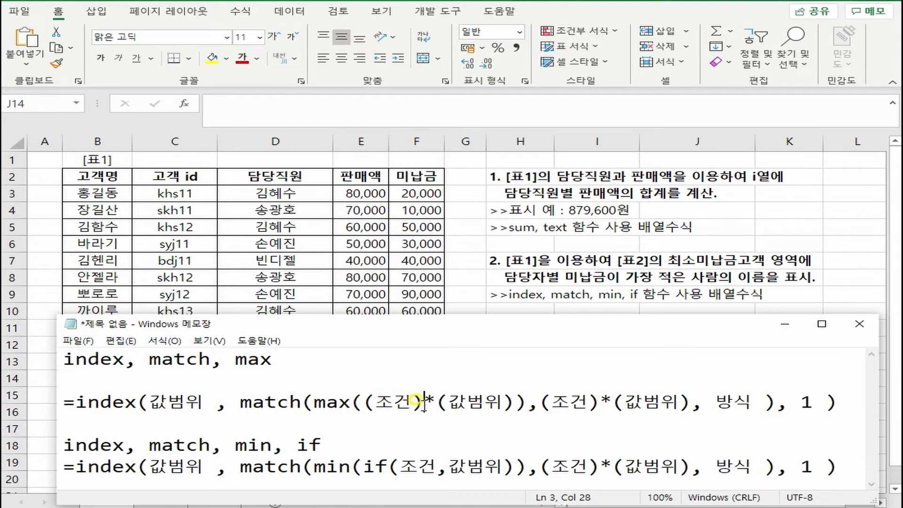
text(*(조건))
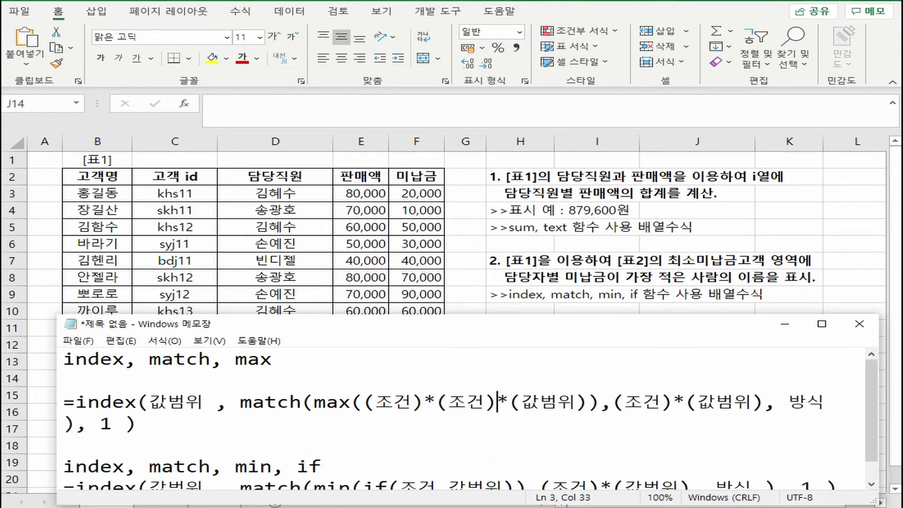
Expand the condition argument of if in the min/if template to (조건)*(조건).
scroll(428, 407, down, 1)
drag(427, 314, 427, 278)
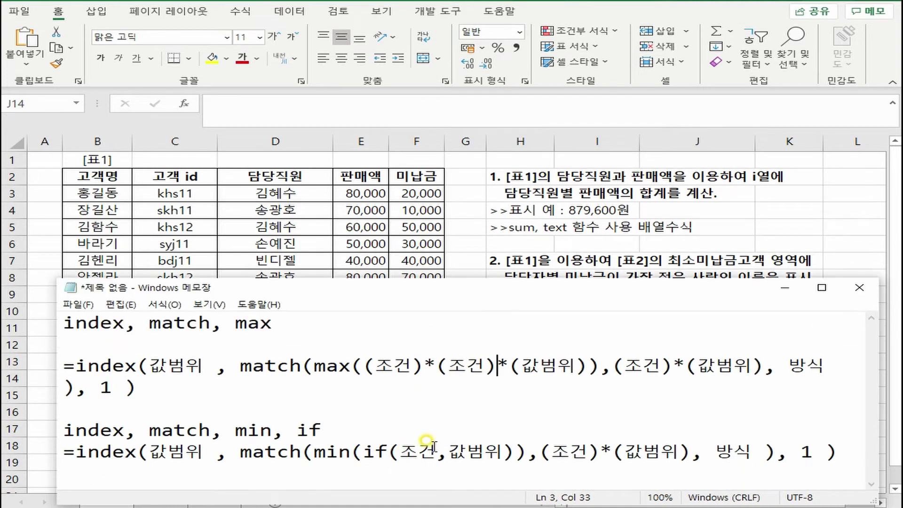
click(433, 440)
text((조건)
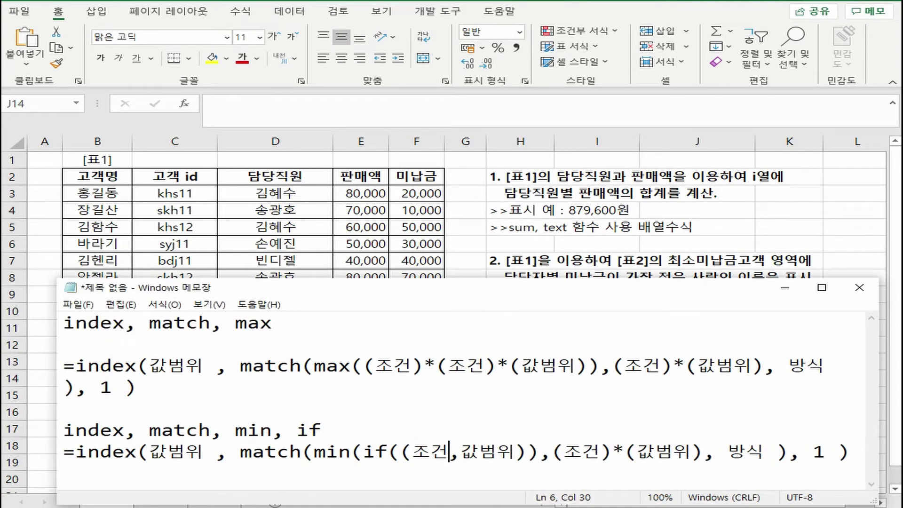
text()*(조건))
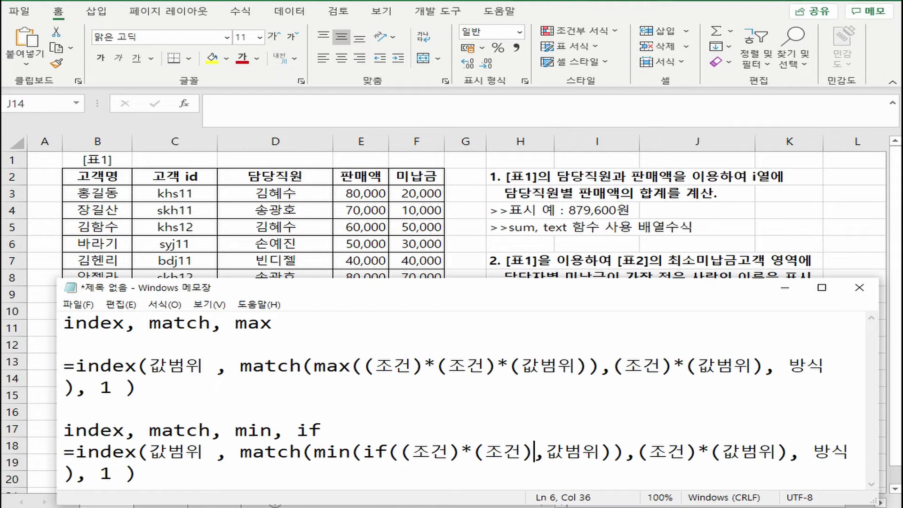
Remove the second condition and the extra parentheses so the nested function reads if(조건,값범위).
key(BackSpace)
key(BackSpace)
key(BackSpace)
key(BackSpace)
key(BackSpace)
key(BackSpace)
click(412, 452)
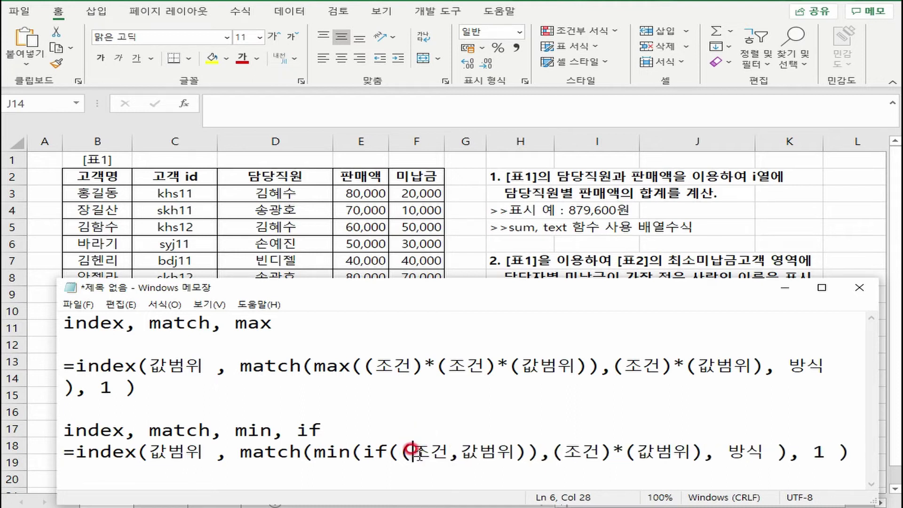
key(BackSpace)
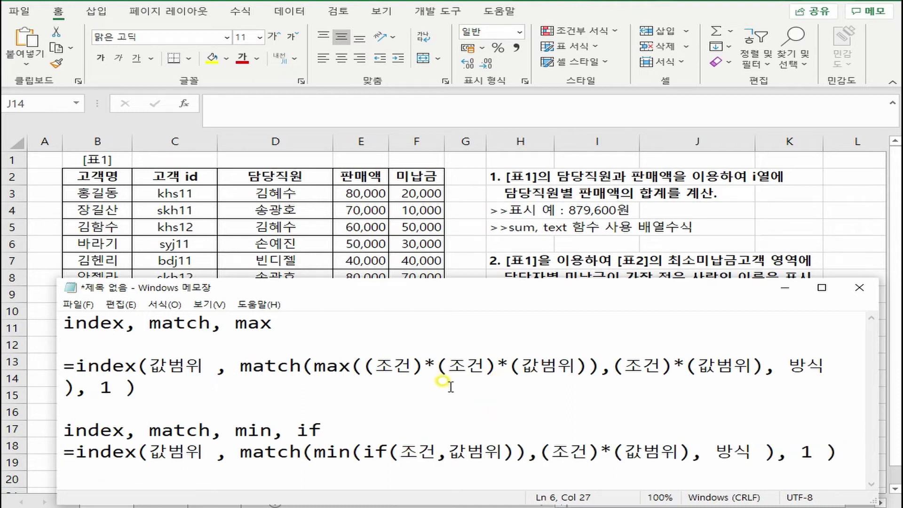
Examine the min(if(조건,값범위)) lookup value and the (조건)*(값범위) lookup range of match in the min/if template.
drag(425, 366, 497, 365)
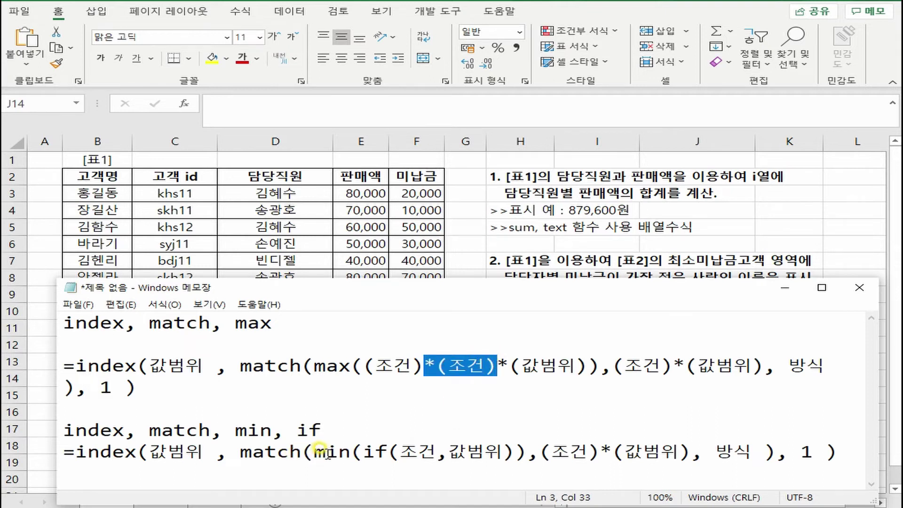
drag(325, 452, 528, 445)
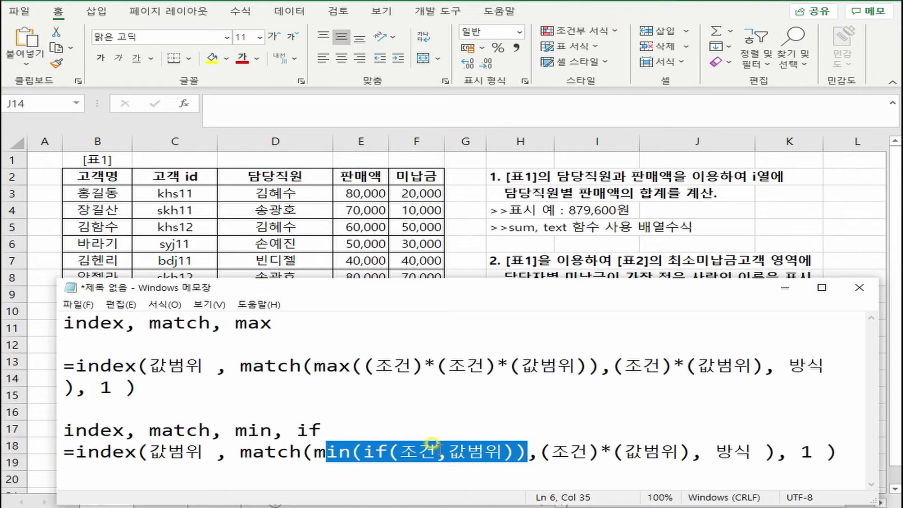
double_click(248, 450)
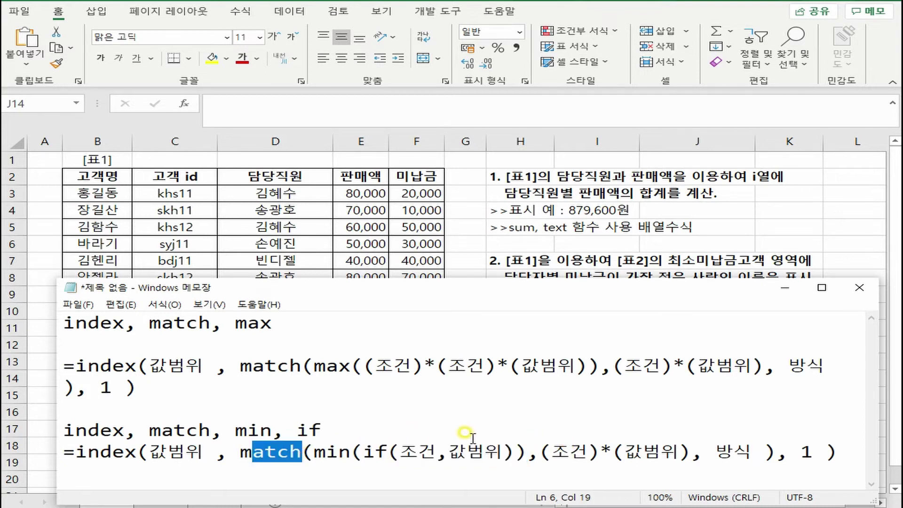
drag(538, 451, 690, 451)
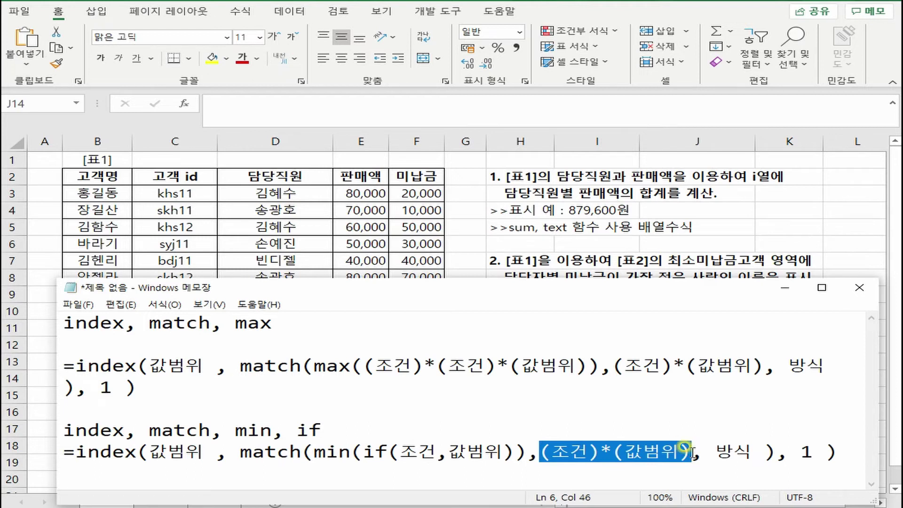
double_click(579, 450)
drag(628, 451, 594, 451)
drag(662, 451, 631, 450)
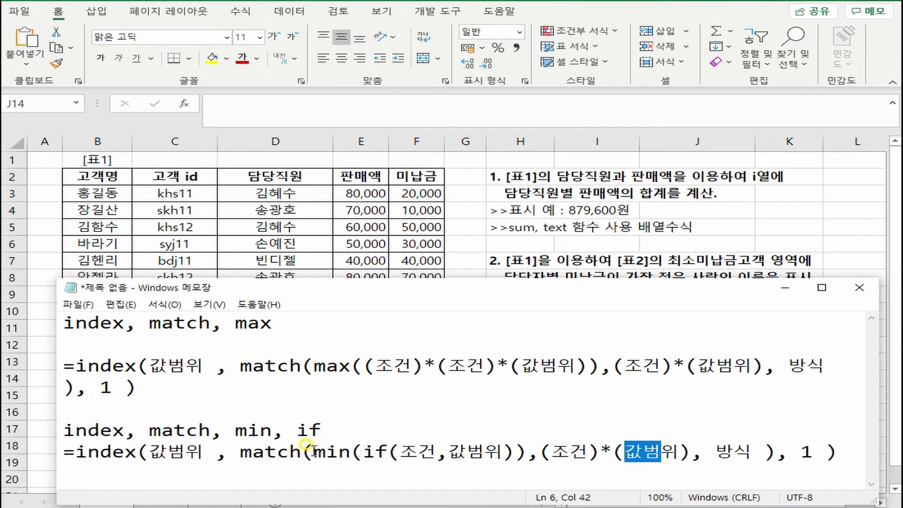
drag(312, 450, 516, 438)
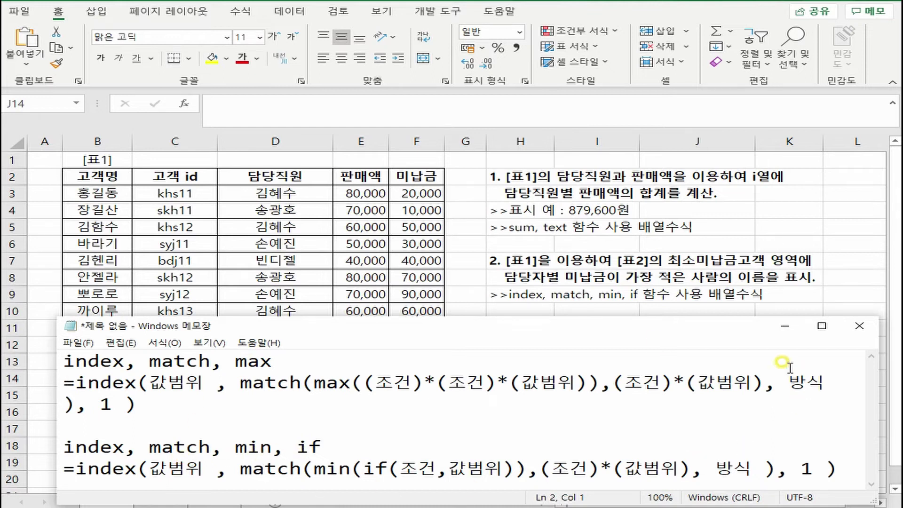
Delete the second *(조건) from the max function in the first template.
drag(424, 382, 495, 376)
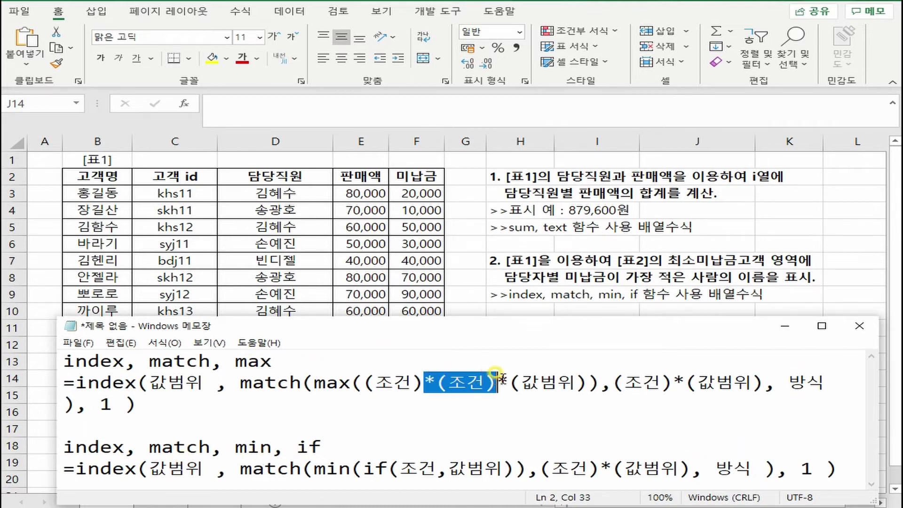
key(Delete)
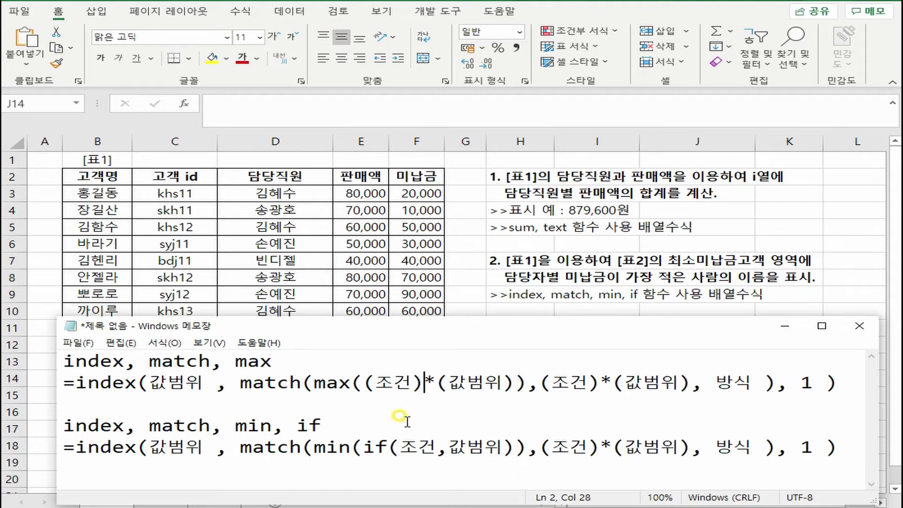
Review both full templates side by side, comparing max's product arguments with min's nested if and each match lookup range.
drag(88, 447, 722, 442)
click(720, 442)
drag(74, 382, 682, 407)
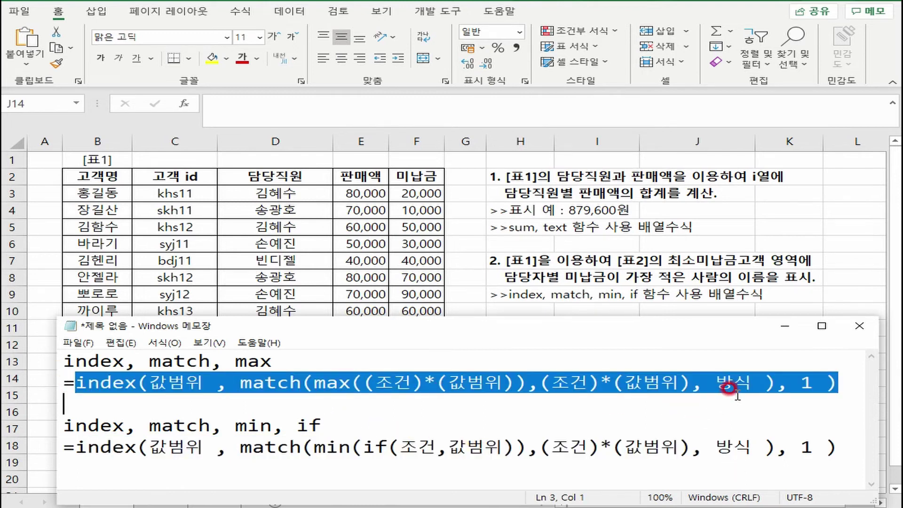
click(341, 379)
click(335, 447)
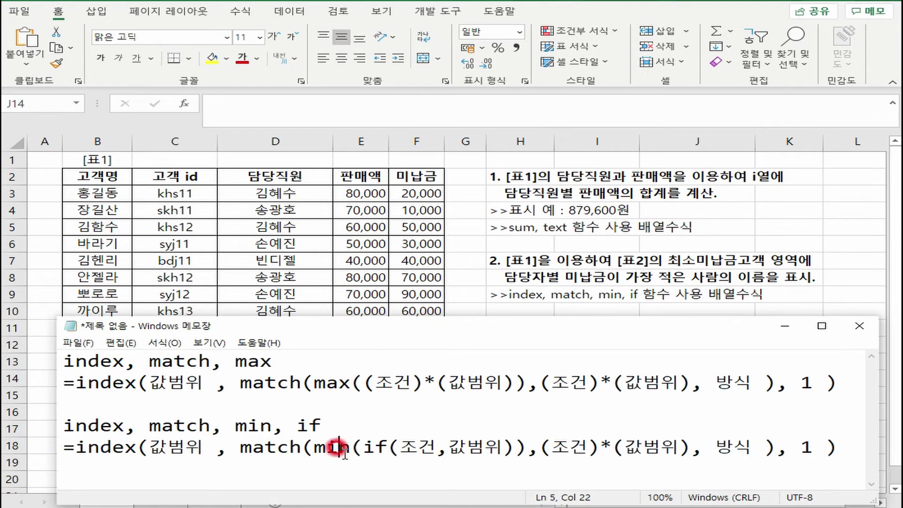
drag(276, 447, 312, 446)
drag(539, 382, 682, 378)
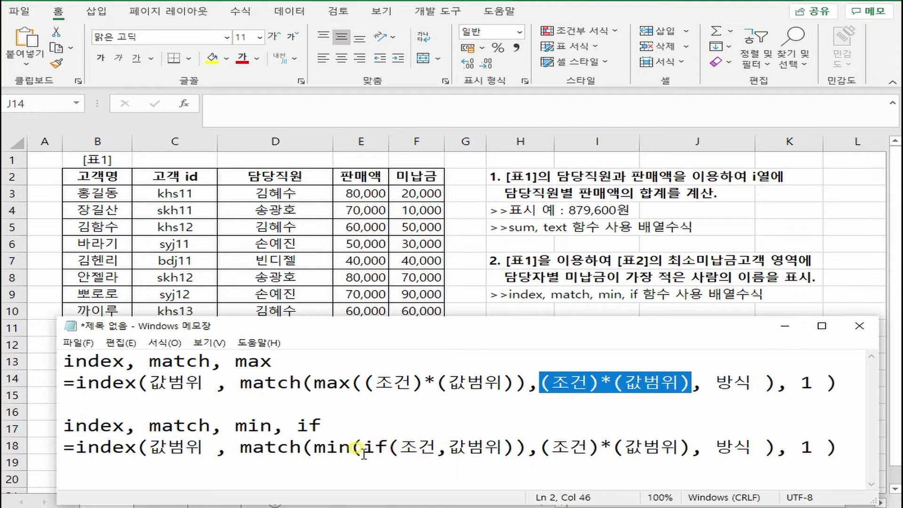
drag(326, 447, 523, 436)
drag(363, 447, 422, 444)
click(413, 446)
click(463, 445)
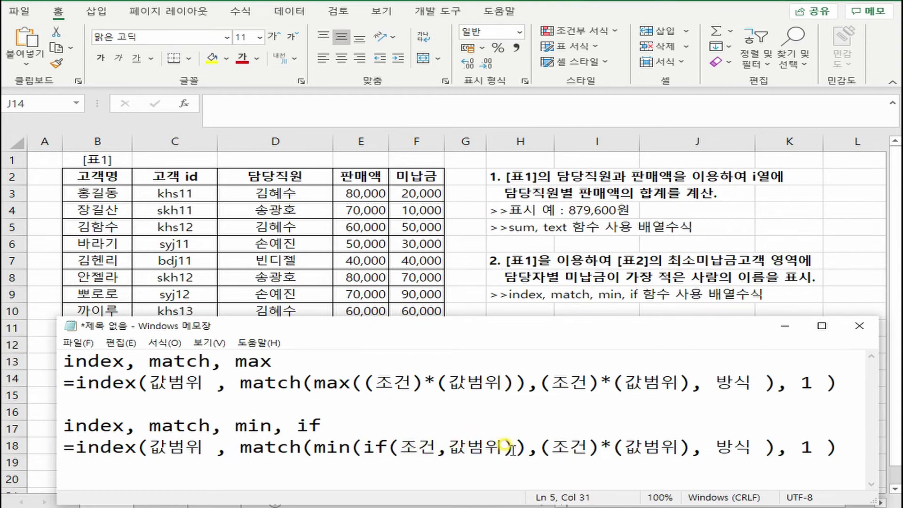
drag(541, 447, 686, 446)
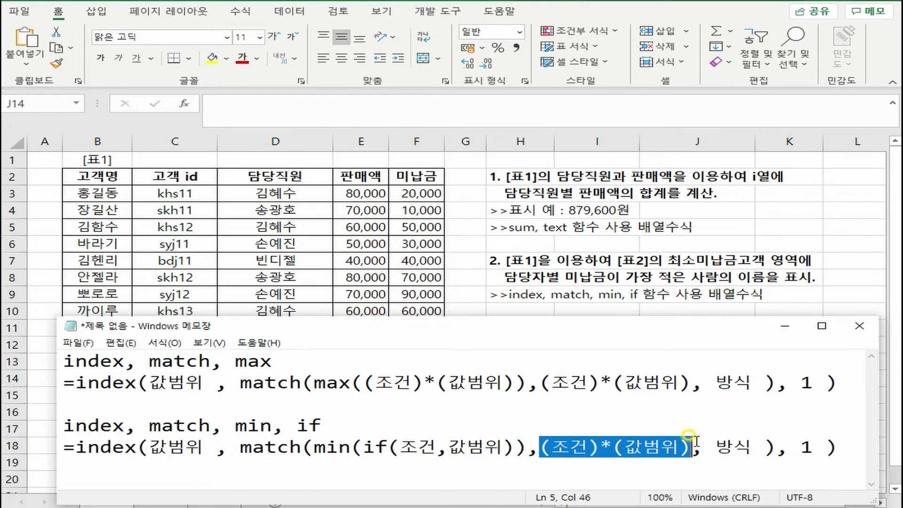
click(480, 424)
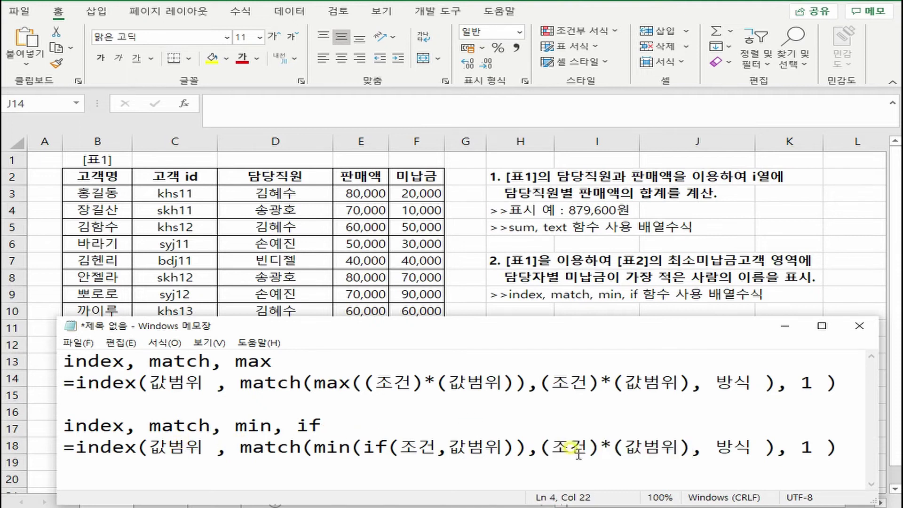
Switch to the Excel sheet and start an INDEX formula in J14 with the customer name range $B$3:$B$19 as its array.
click(585, 258)
click(664, 381)
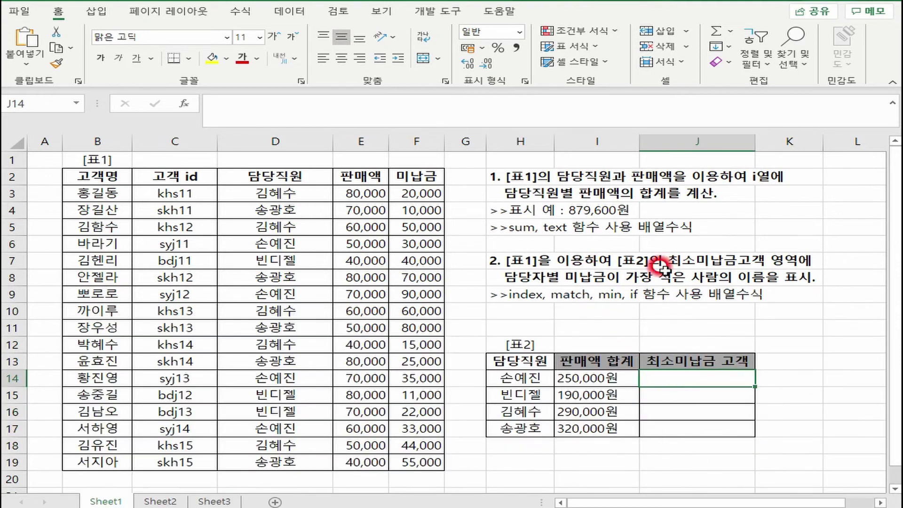
click(530, 108)
text(=index)
key(Tab)
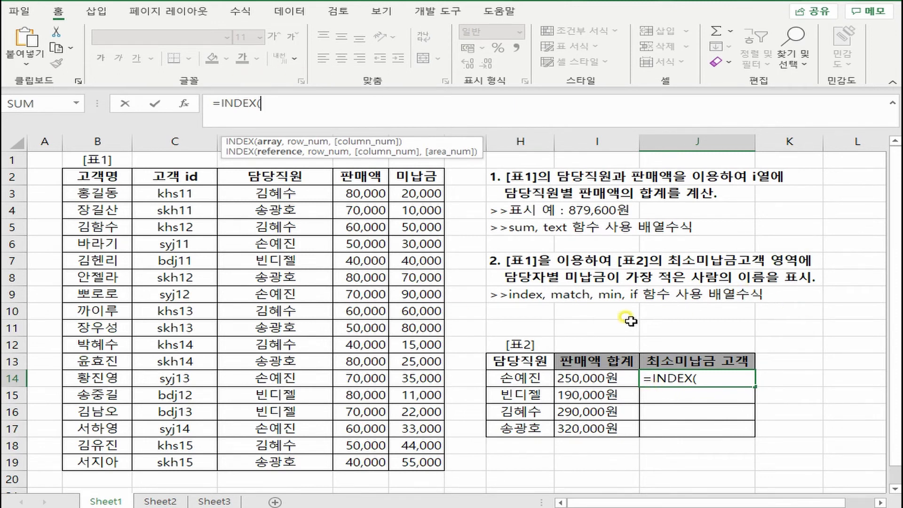
drag(94, 190, 113, 459)
key(F4)
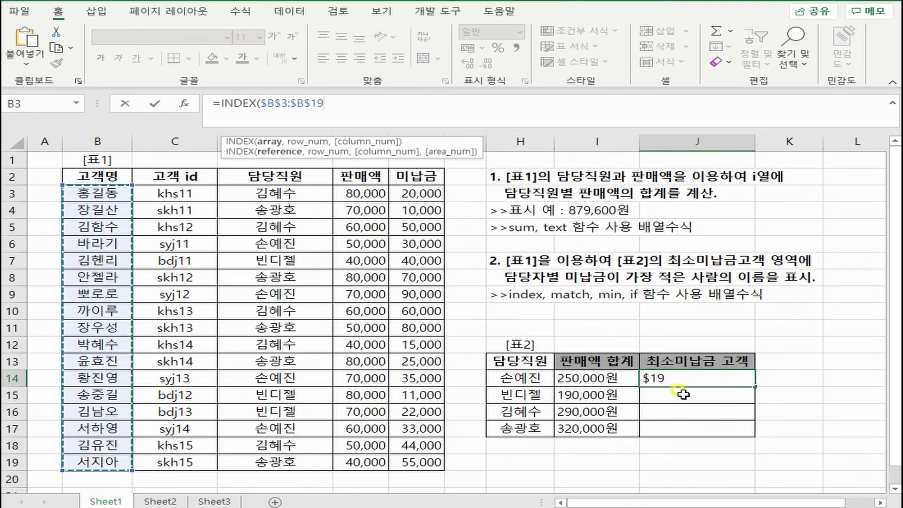
text(,)
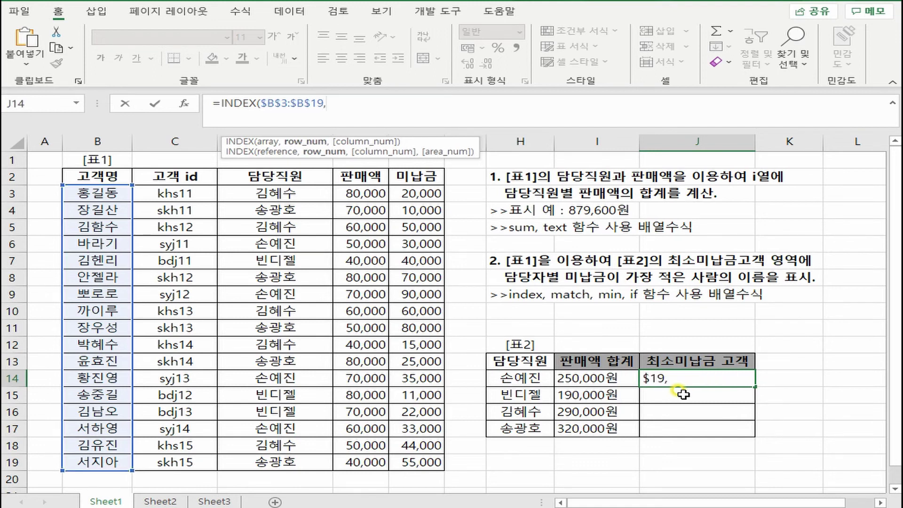
Nest MATCH, MIN and IF as the row number argument of the INDEX formula.
text( match)
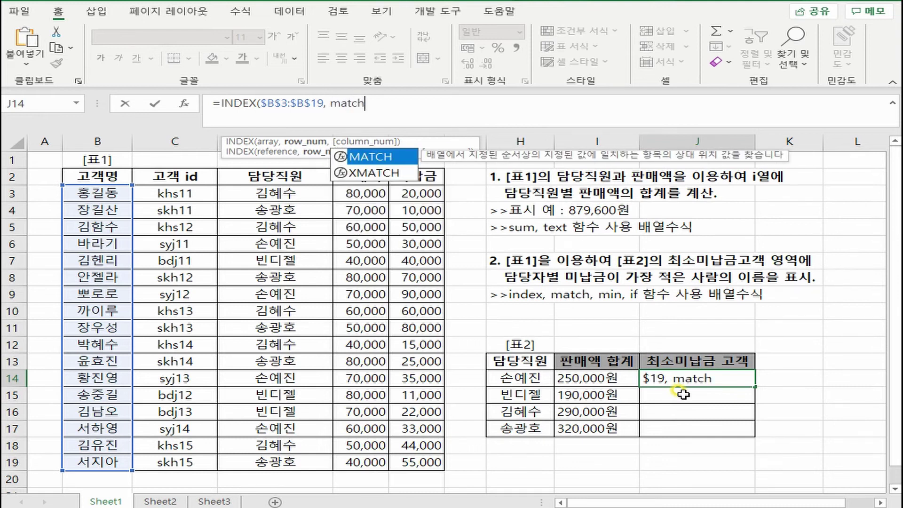
key(Tab)
text(min)
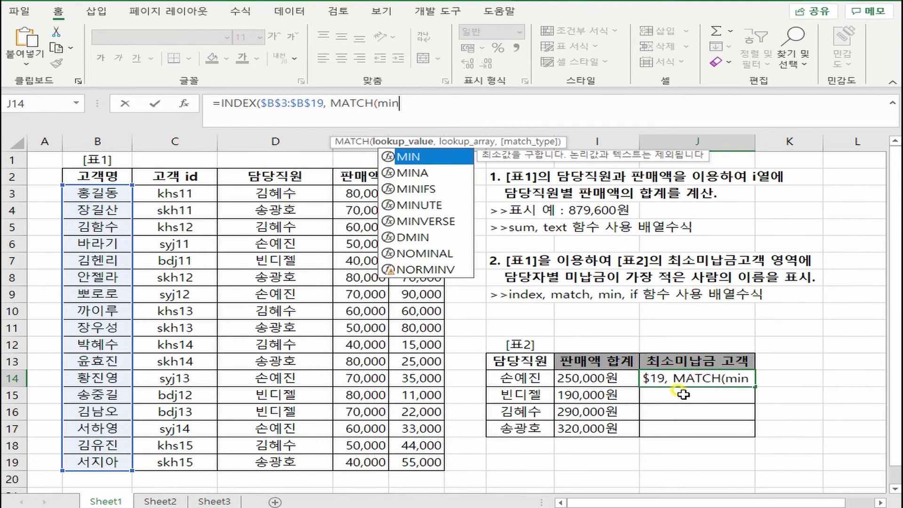
key(Tab)
text(if)
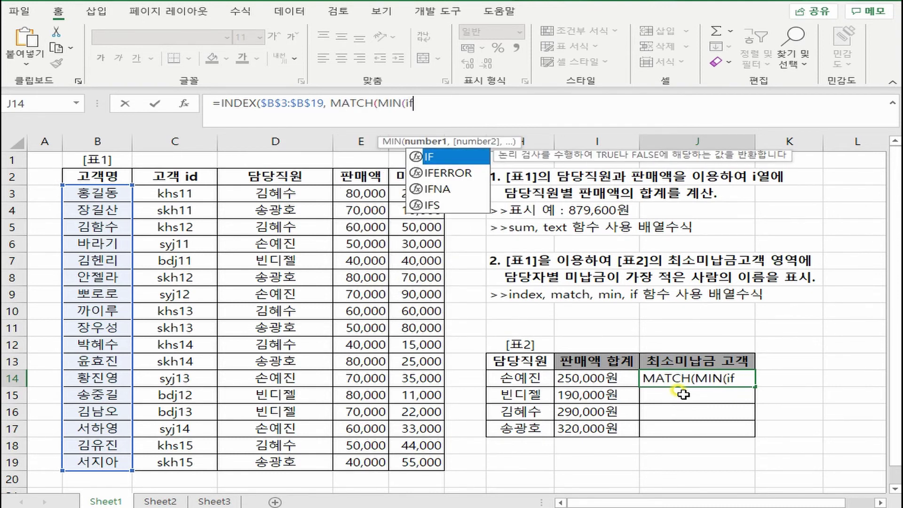
key(Tab)
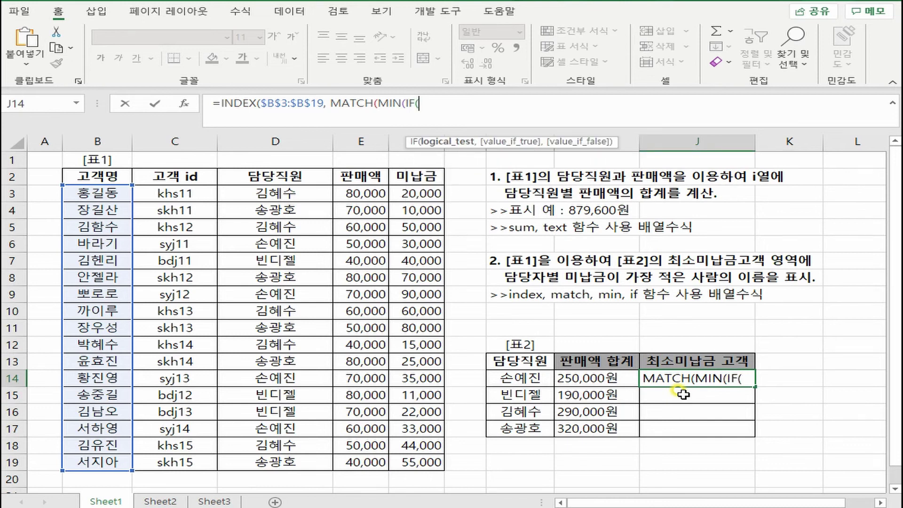
Enter H14=$D$3:$D$19 as the IF condition, matching the employee against the 담당직원 column.
click(517, 377)
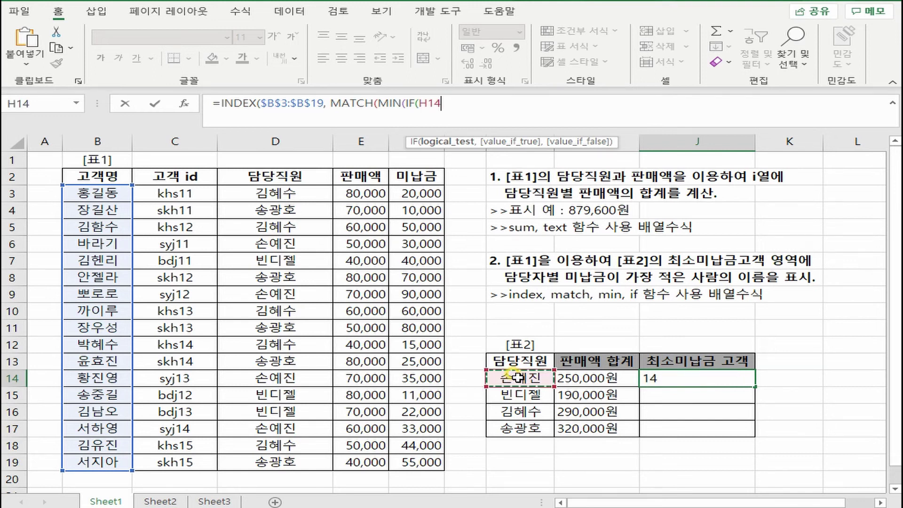
text(=)
drag(281, 193, 288, 457)
key(F4)
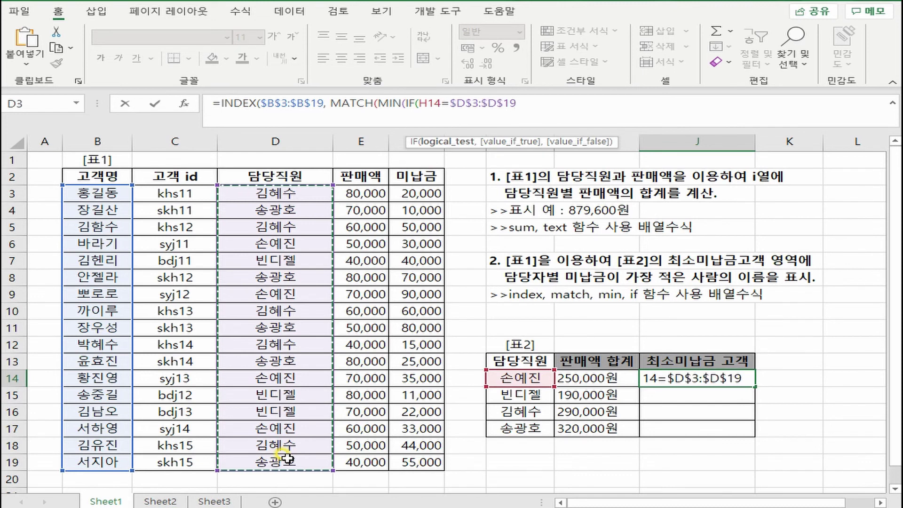
text(,)
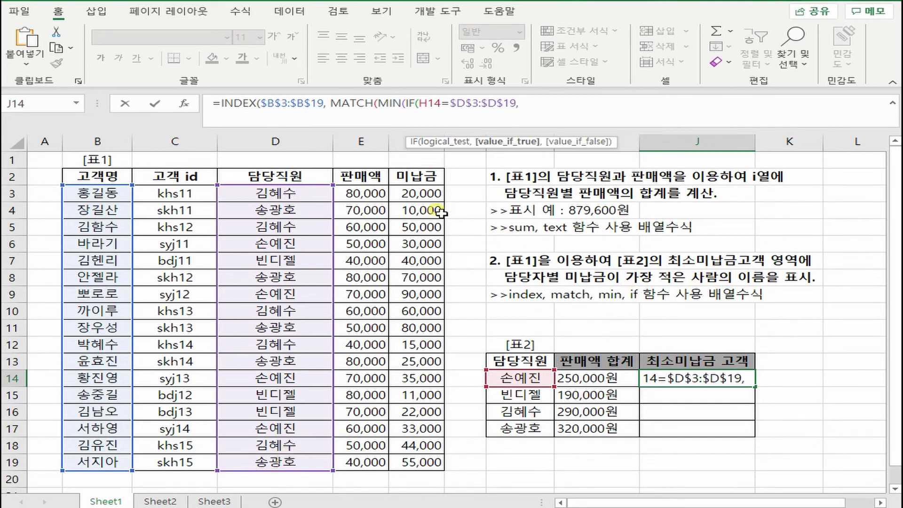
Add the 미납금 range $F$3:$F$19 as IF's true value, close IF and MIN, and go on to MATCH's lookup array.
drag(413, 193, 409, 460)
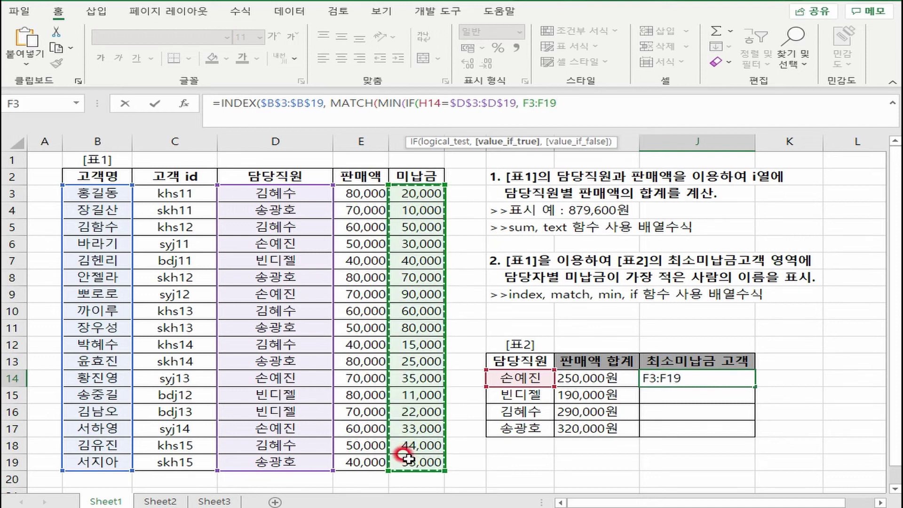
key(F4)
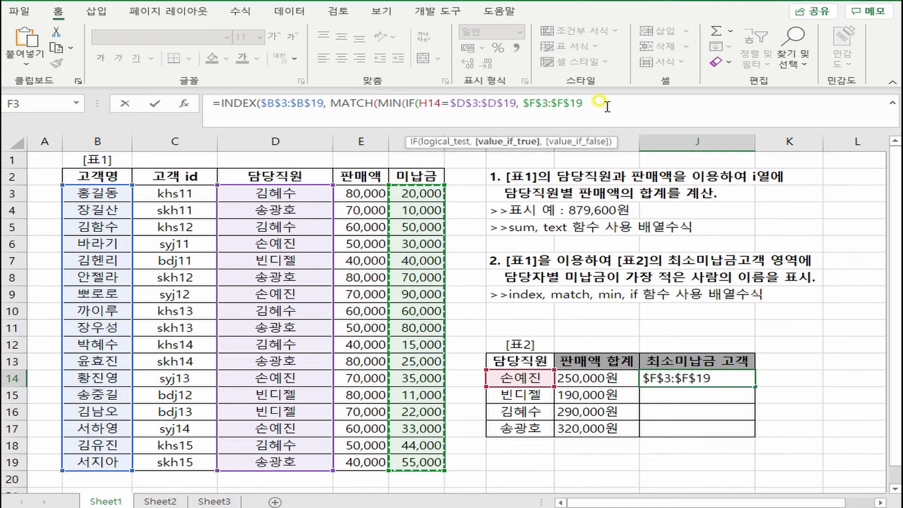
text())
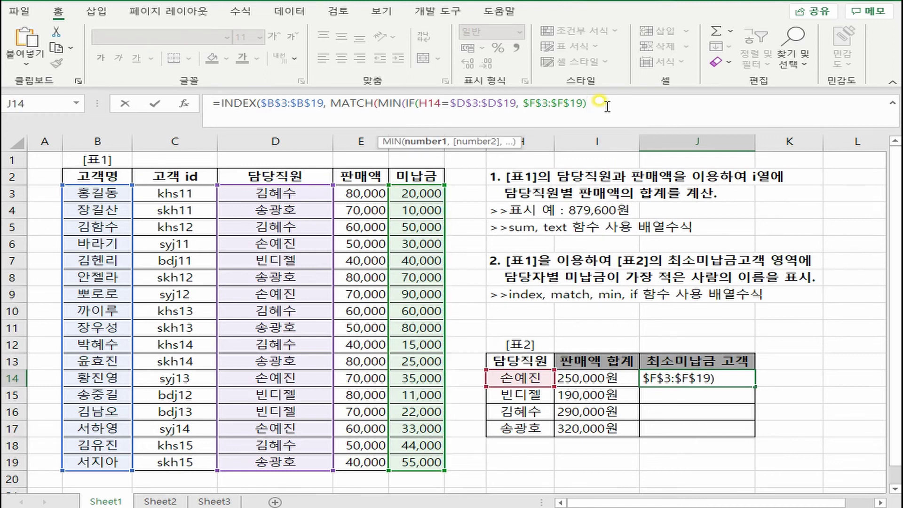
text())
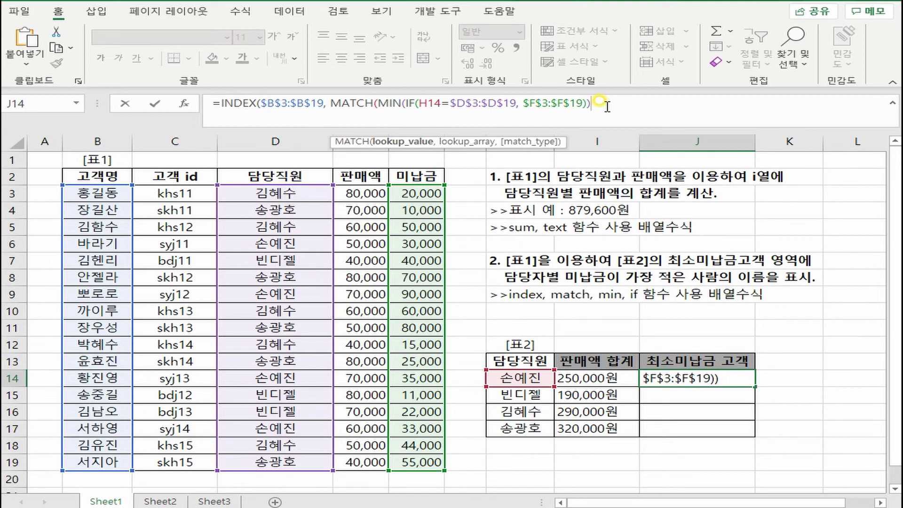
text(,)
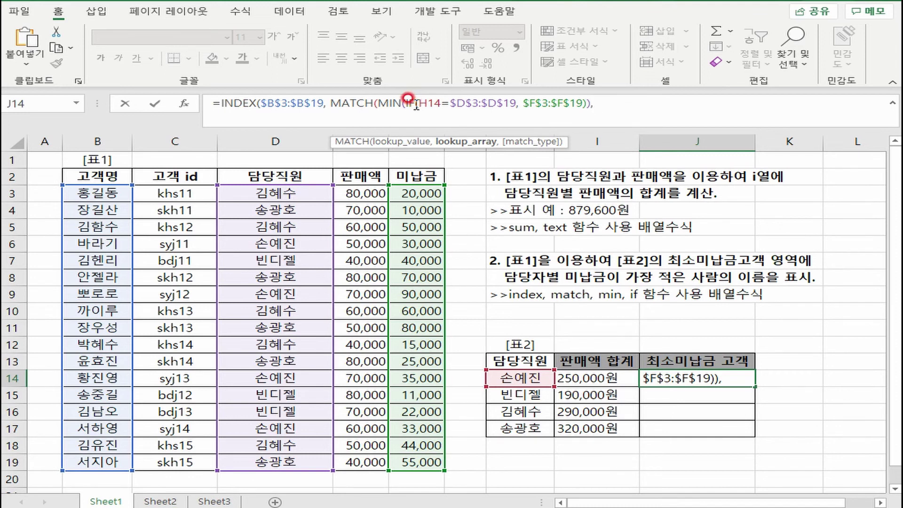
Reuse IF's condition and range as MATCH's lookup array, rewritten as the product (H14=$D$3:$D$19)*($F$3:$F$19).
drag(414, 103, 588, 107)
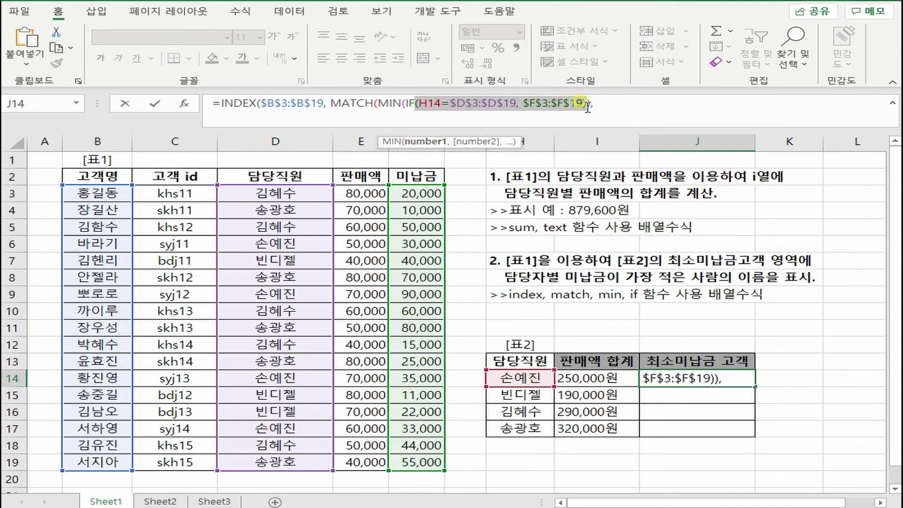
key(ctrl+c)
click(643, 104)
key(ctrl+v)
click(701, 104)
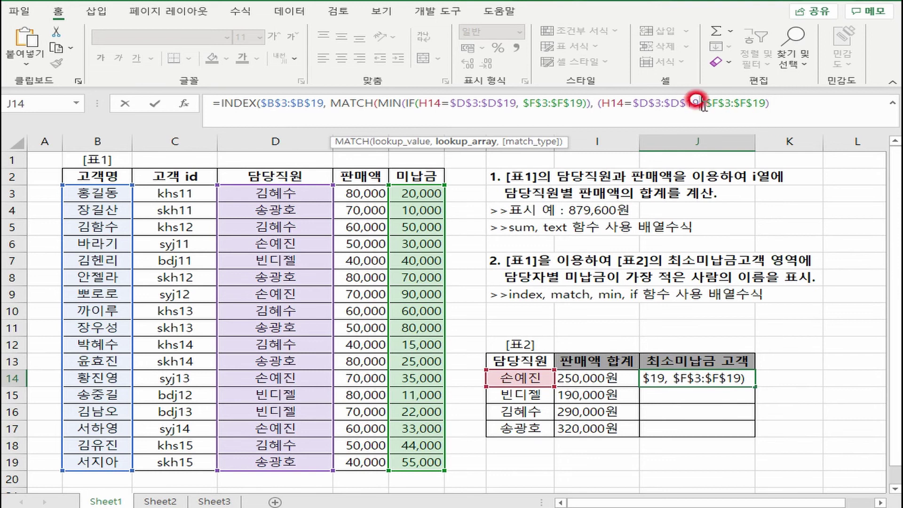
text()*()
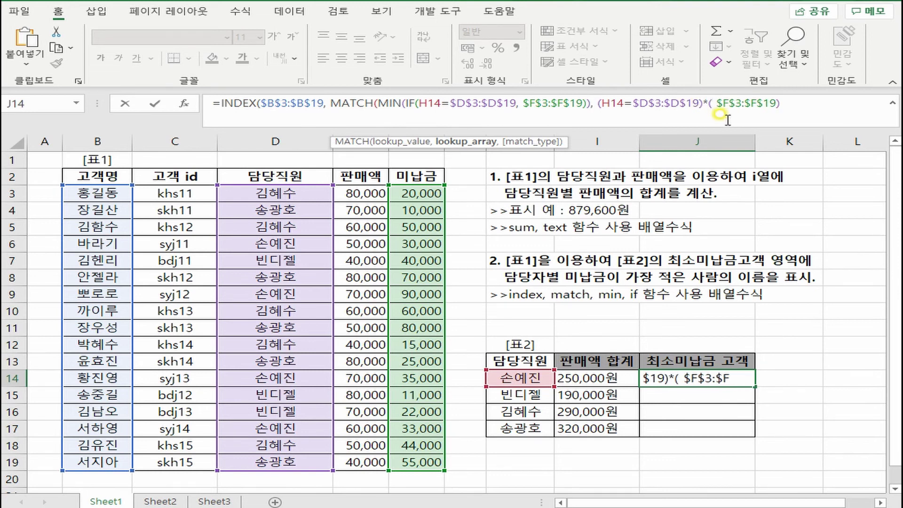
key(Delete)
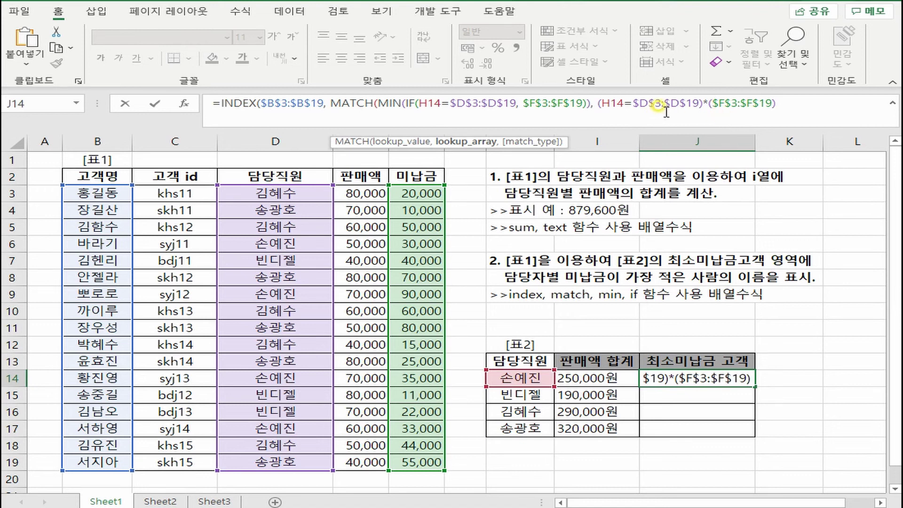
drag(699, 102, 719, 103)
click(802, 103)
drag(597, 103, 792, 102)
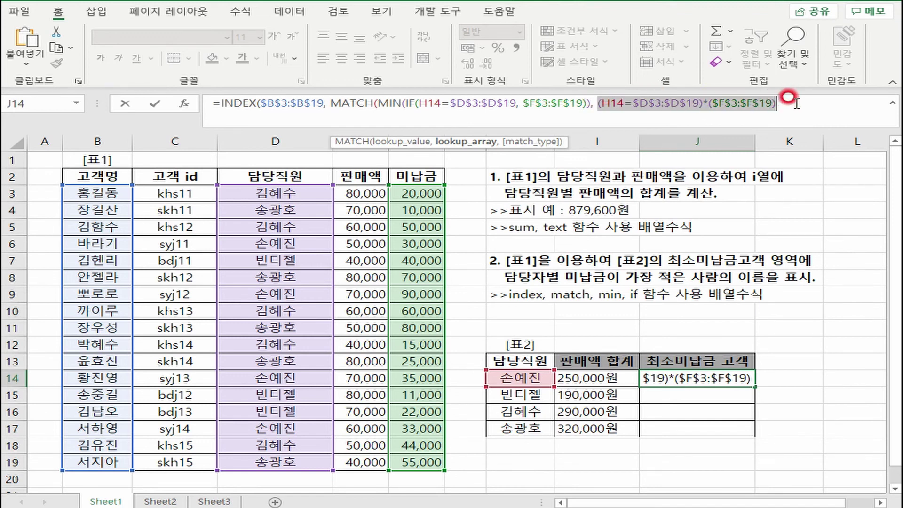
click(792, 102)
drag(701, 102, 710, 102)
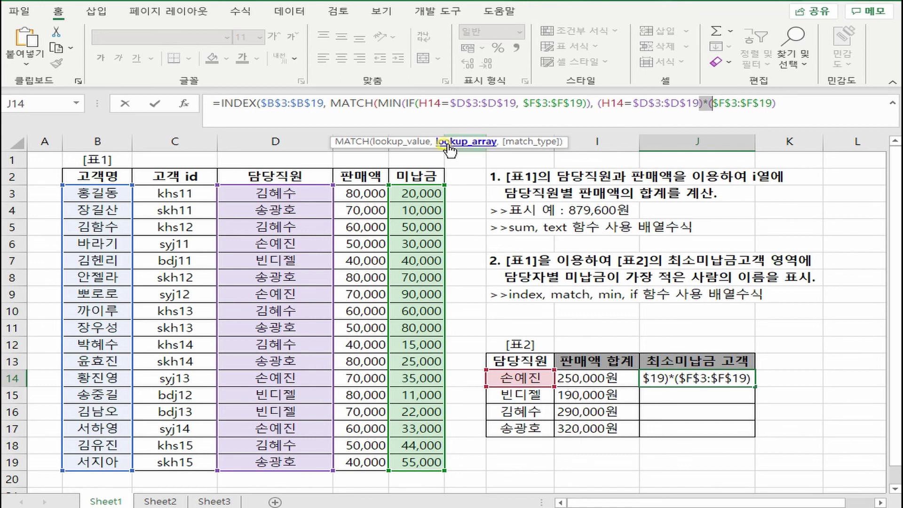
Give MATCH the match type 0 for an exact match and close the function.
click(811, 104)
text(, )
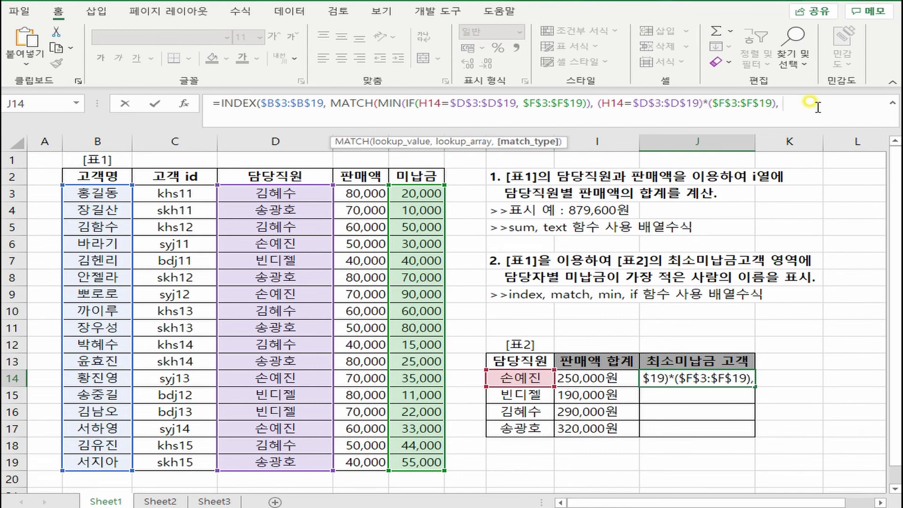
text(0)
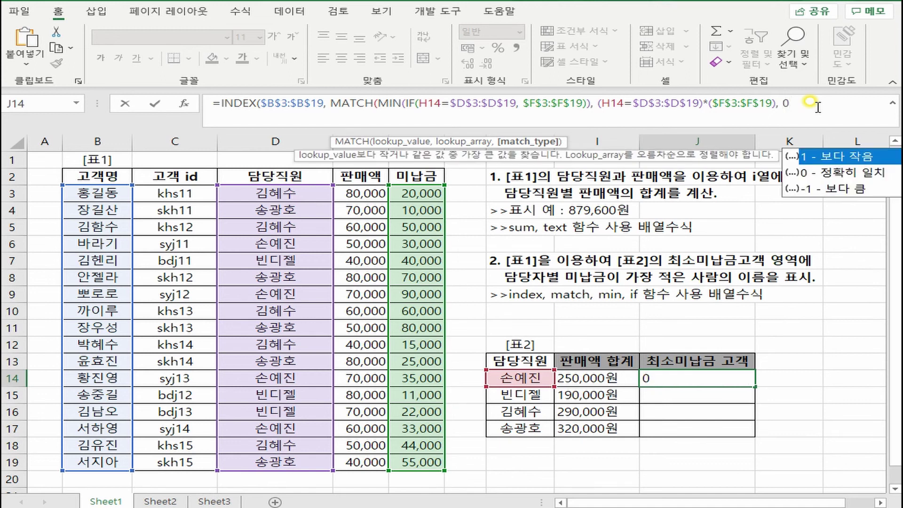
text( ))
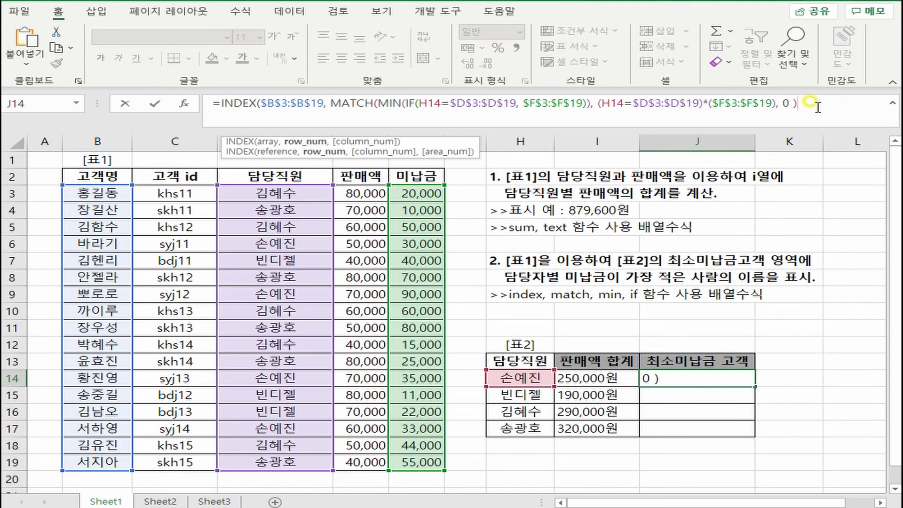
Set INDEX's column number to 1, close the formula and enter it in J14 as an array formula.
text(,)
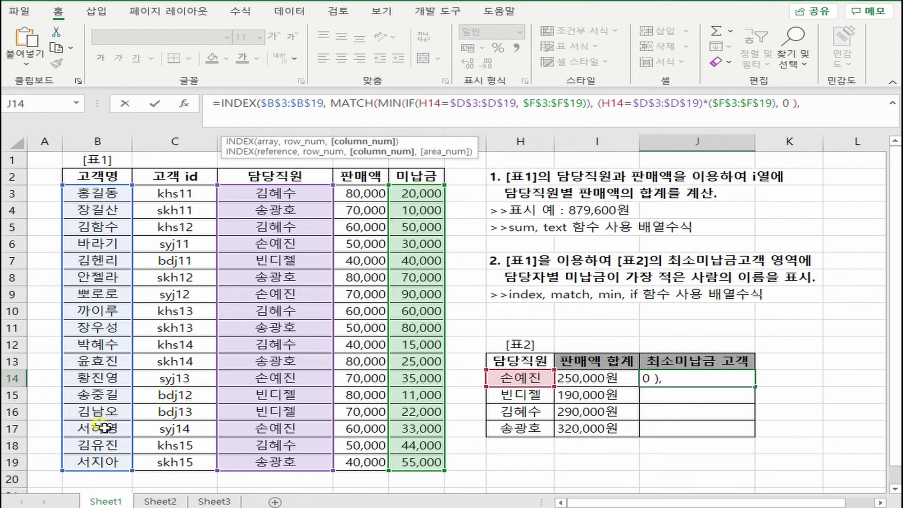
text(1))
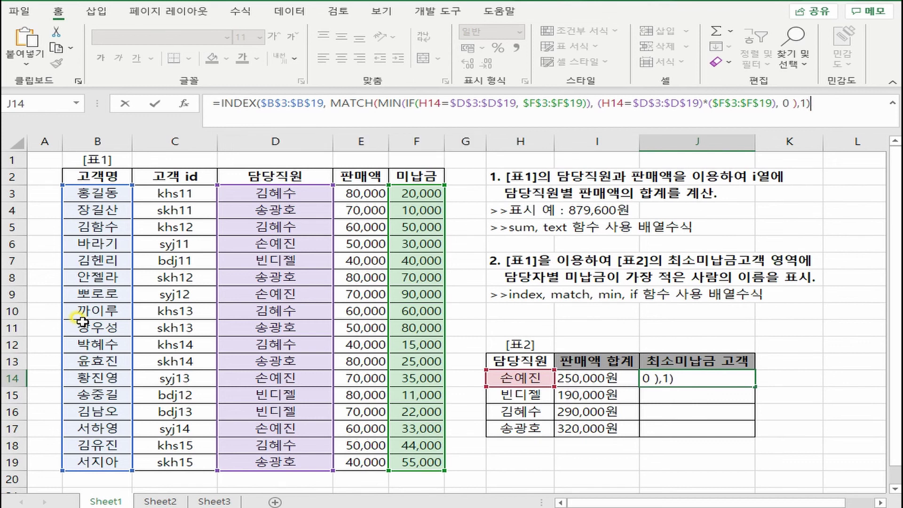
key(ctrl+shift+Return)
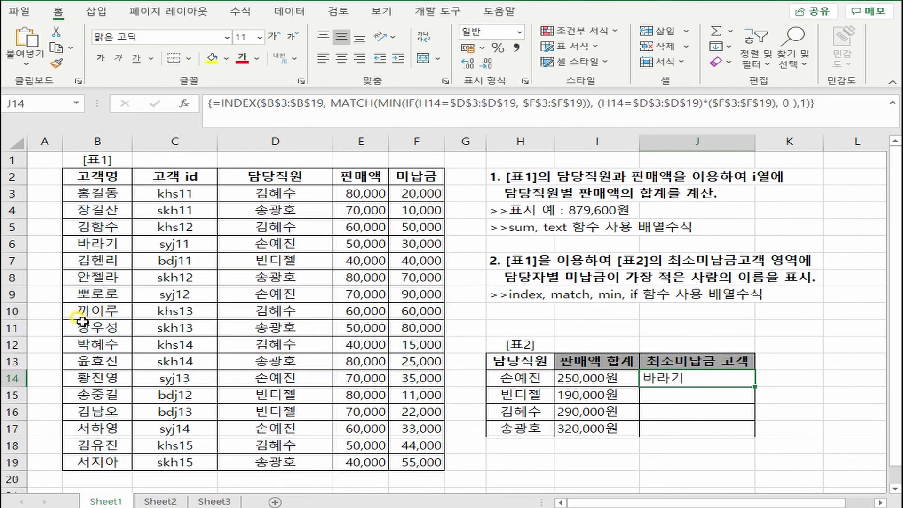
Switch to the Notepad window holding the INDEX/MATCH formula templates.
key(alt+Tab)
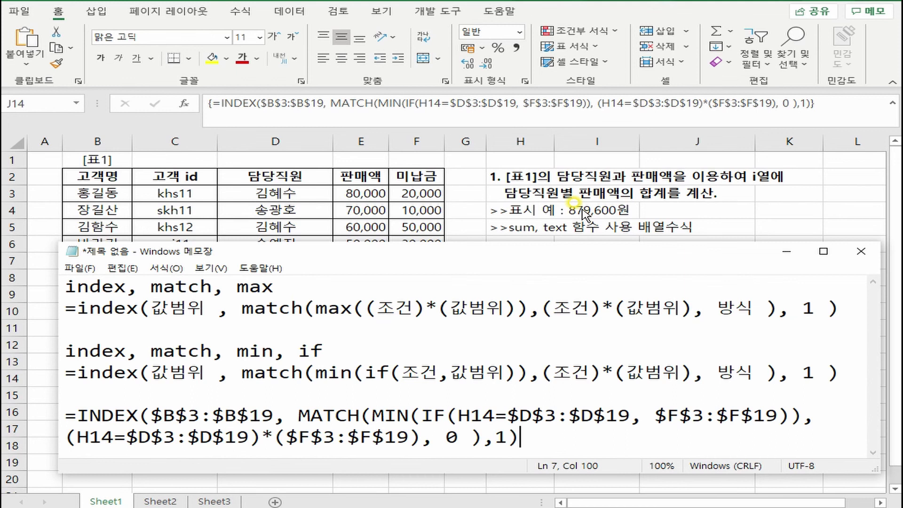